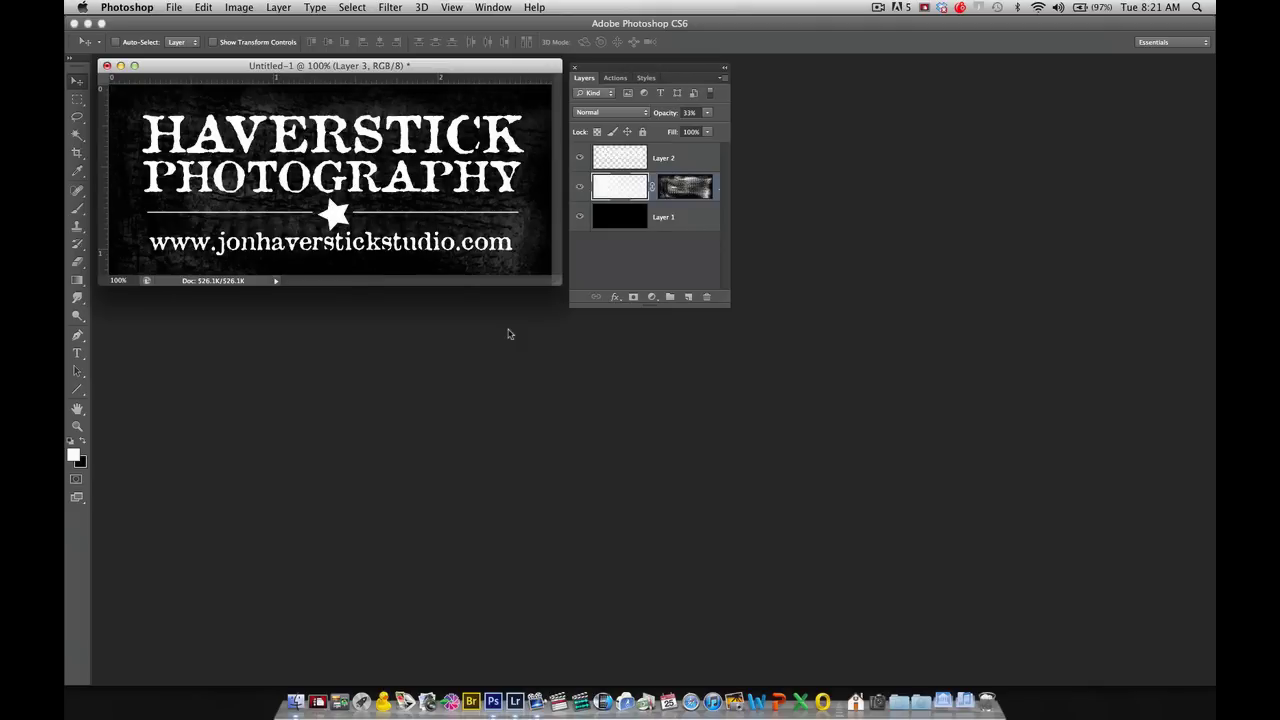
Step: Save the logo for web as a transparent PNG-24 named 'grunge watermark 2'
key("super+s")
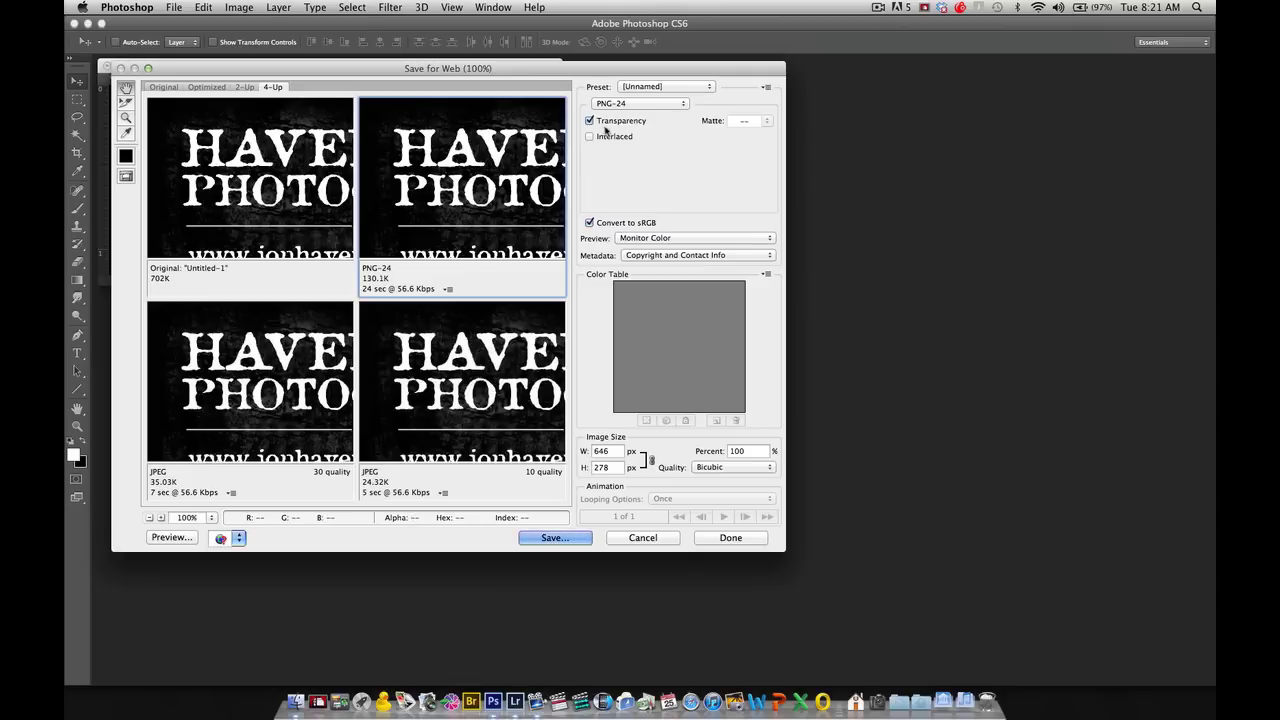
left_click(590, 121)
left_click(590, 121)
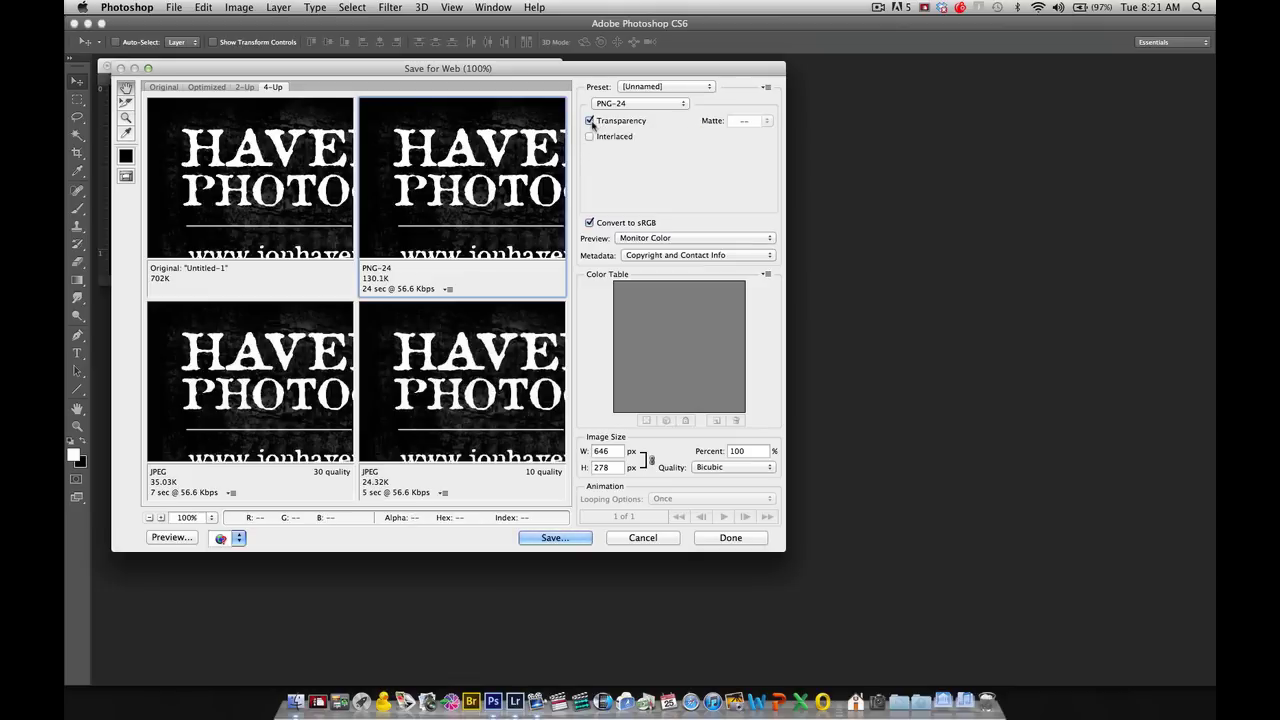
left_click(556, 538)
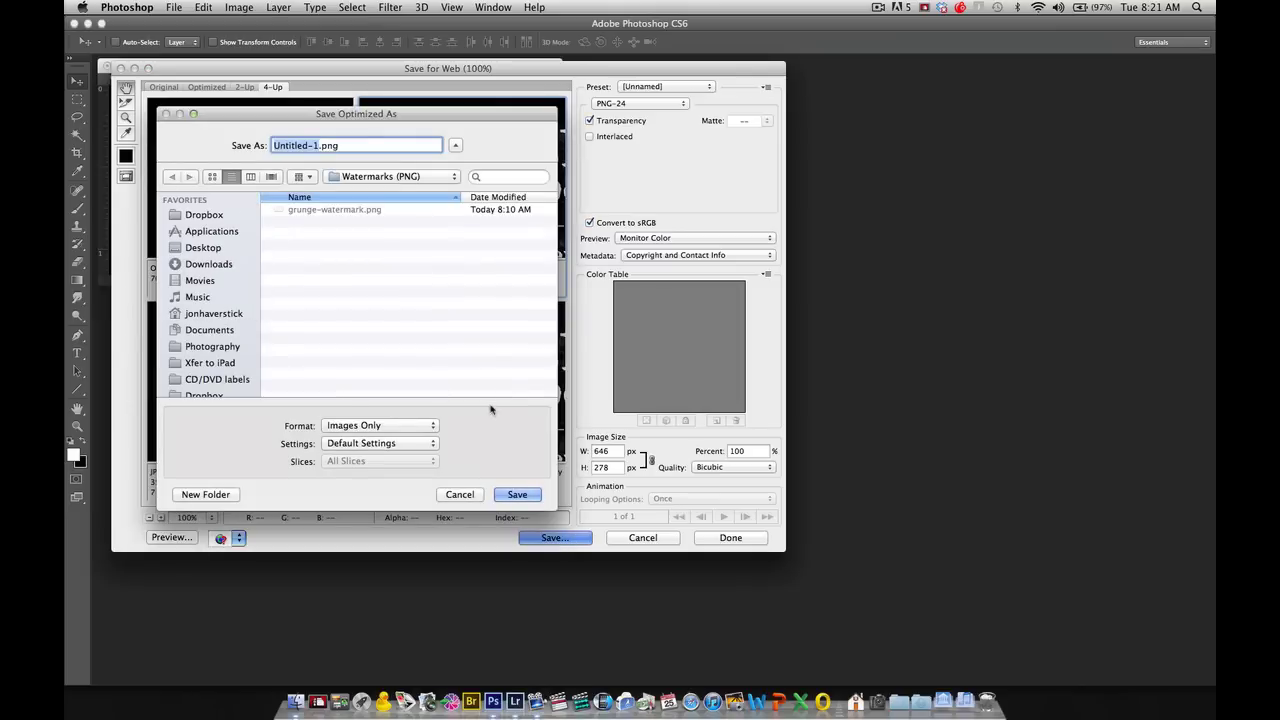
type("grunge watermark 2")
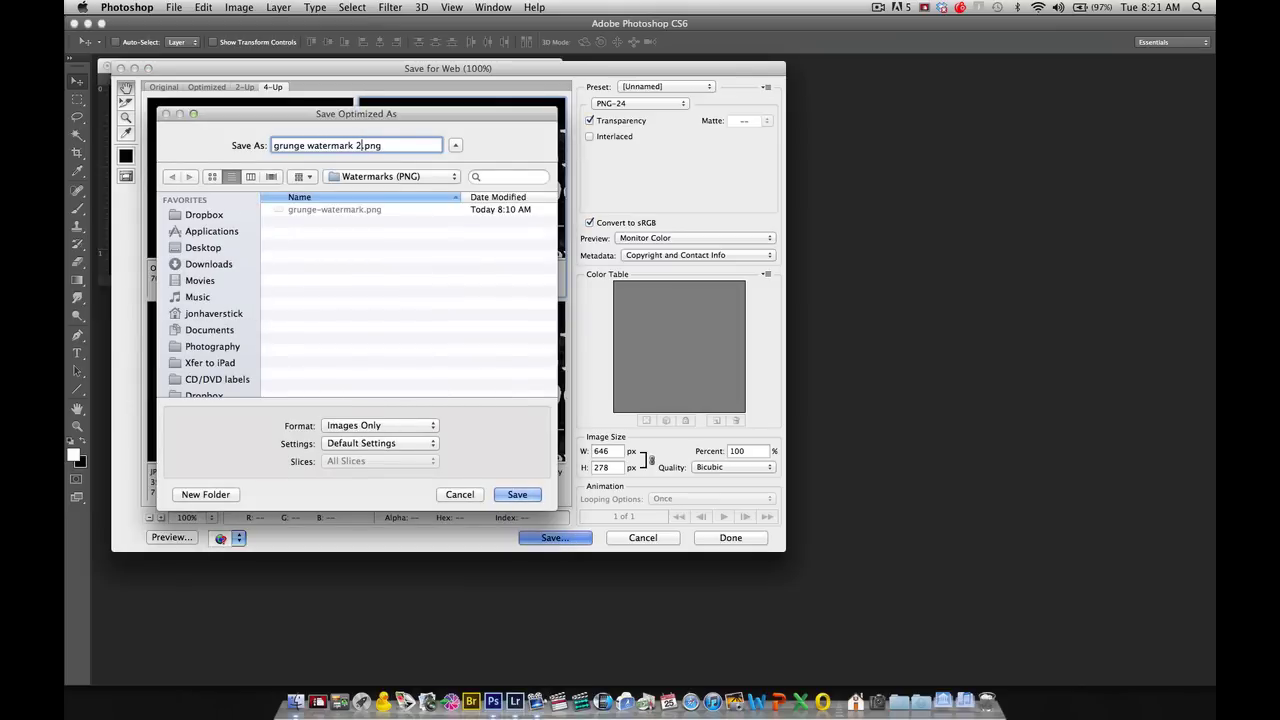
key("Return")
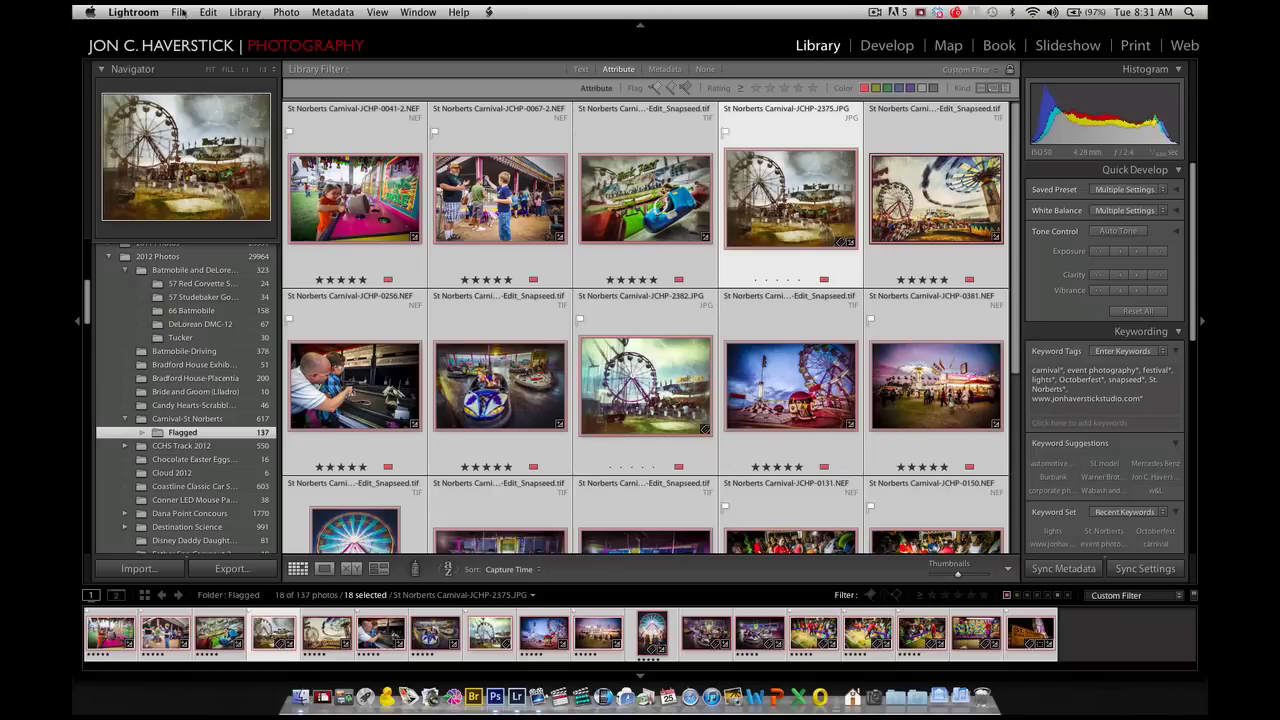
Step: Open Export for the selected photos and apply the '4x6 @ 240 jpgs for print' preset
left_click(182, 12)
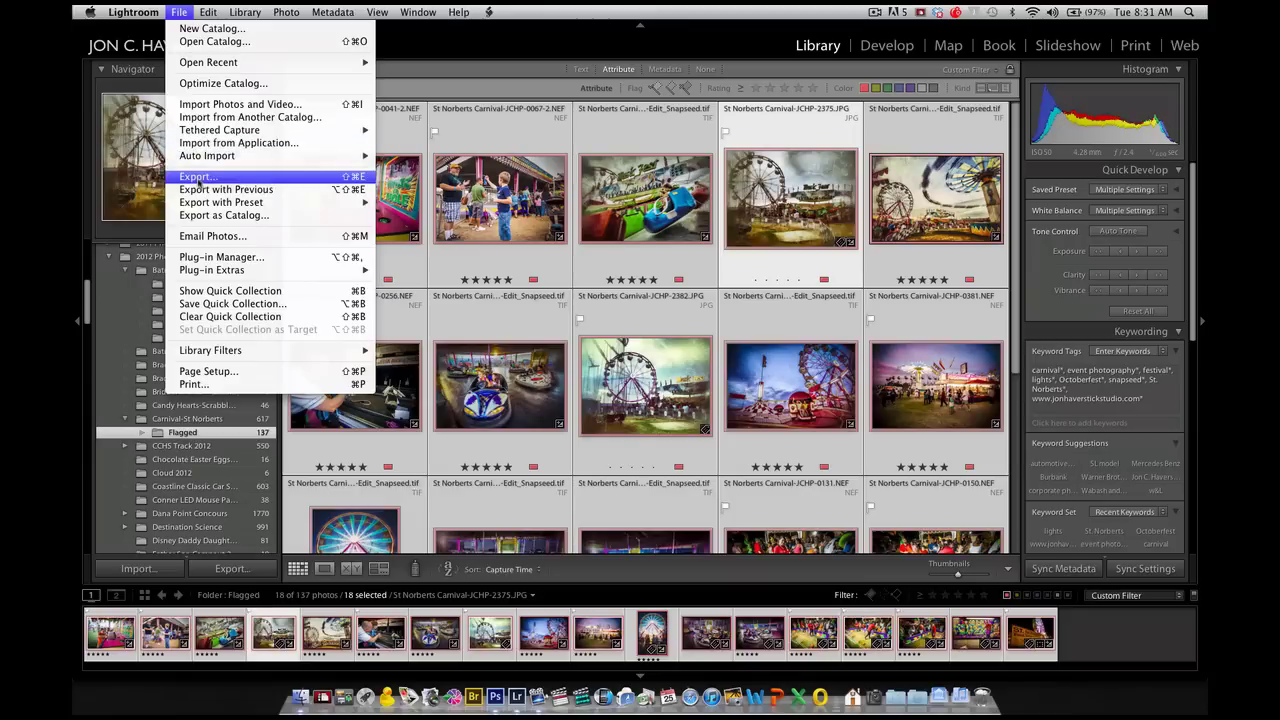
left_click(200, 178)
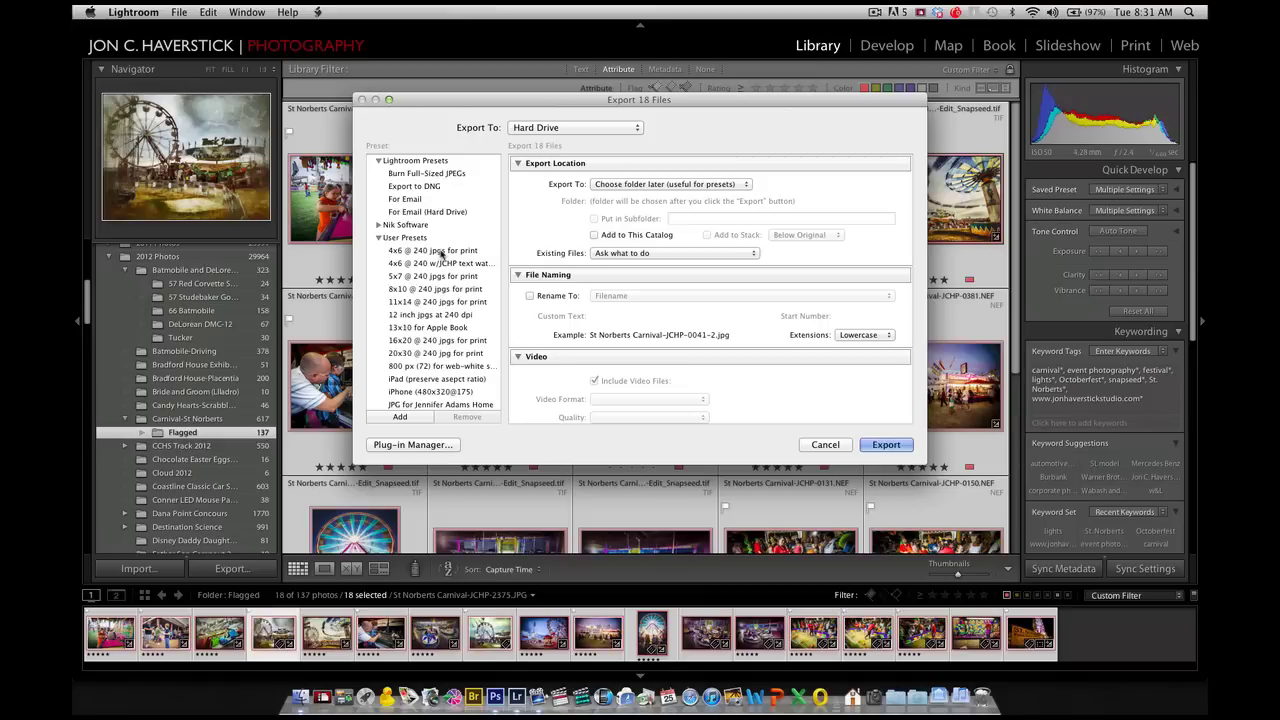
left_click(441, 252)
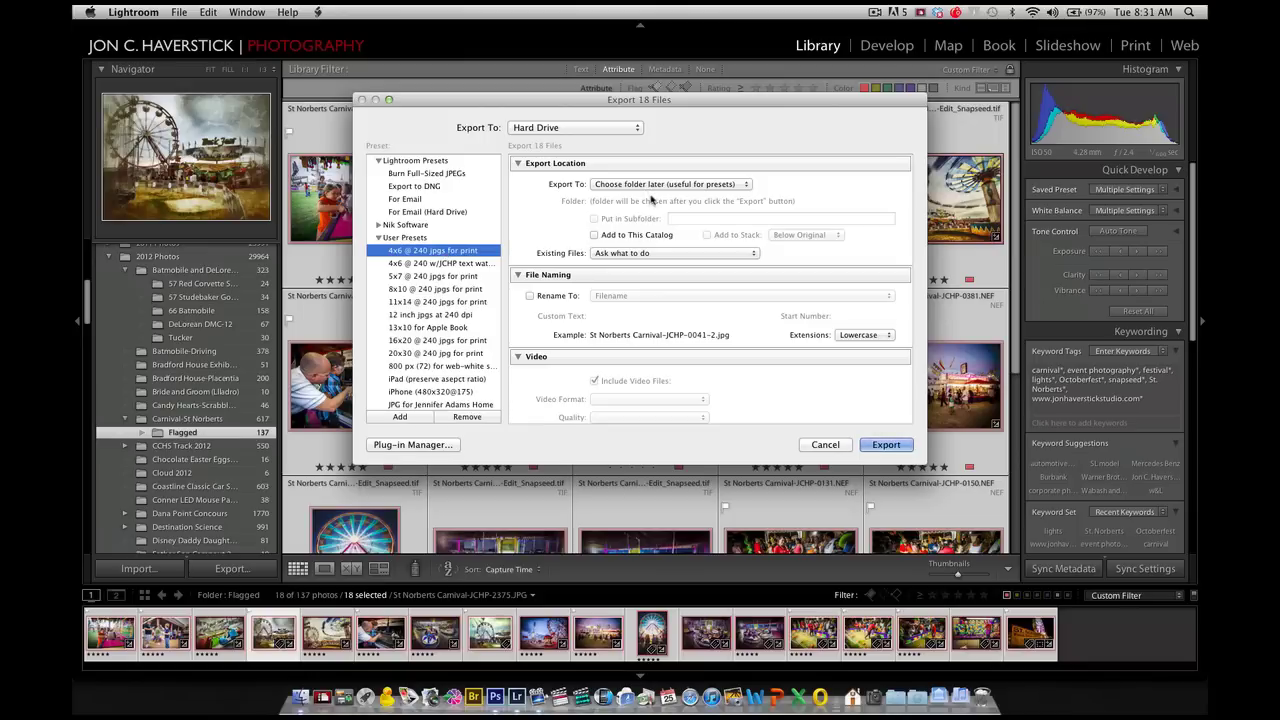
scroll(669, 194, "down", 5)
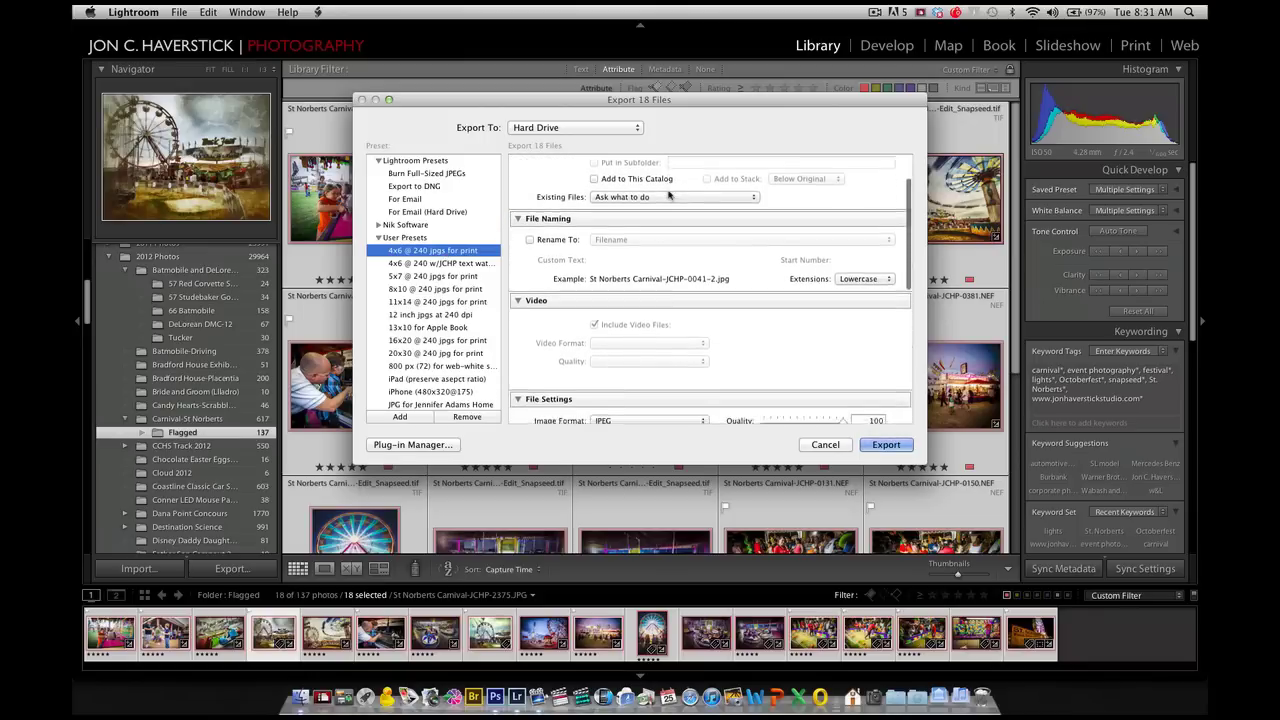
scroll(669, 194, "down", 3)
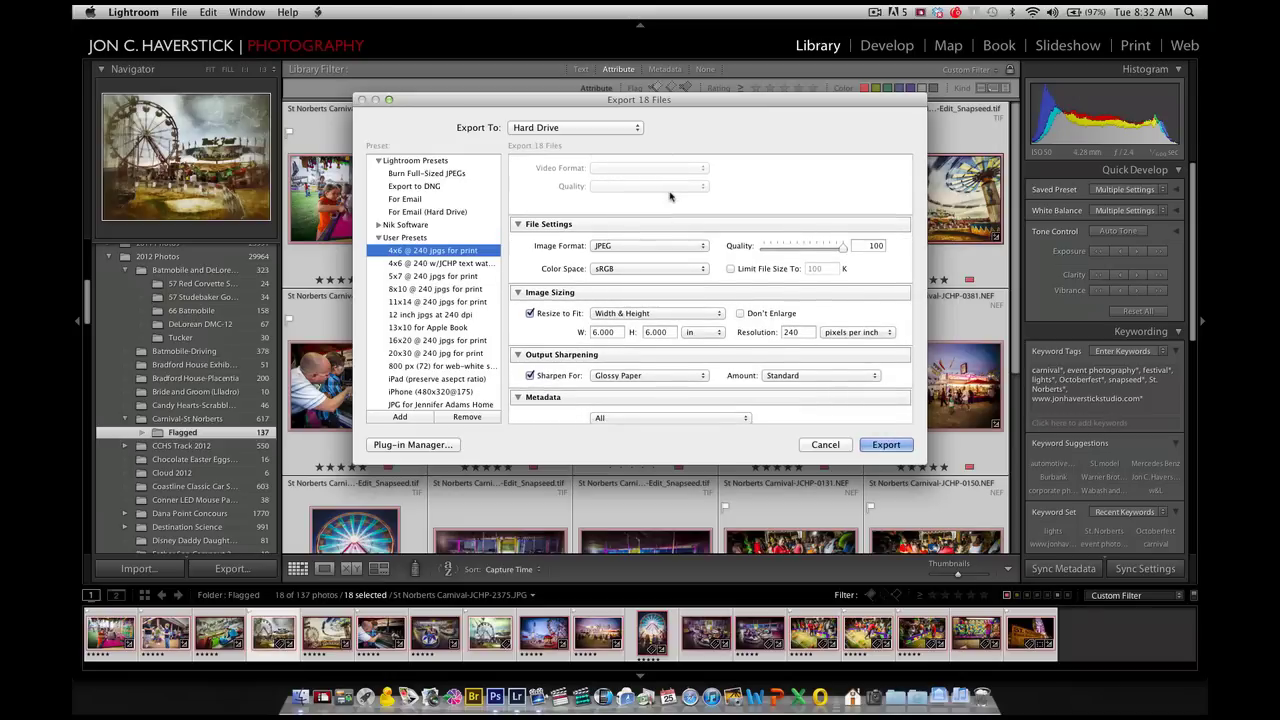
scroll(670, 196, "down", 5)
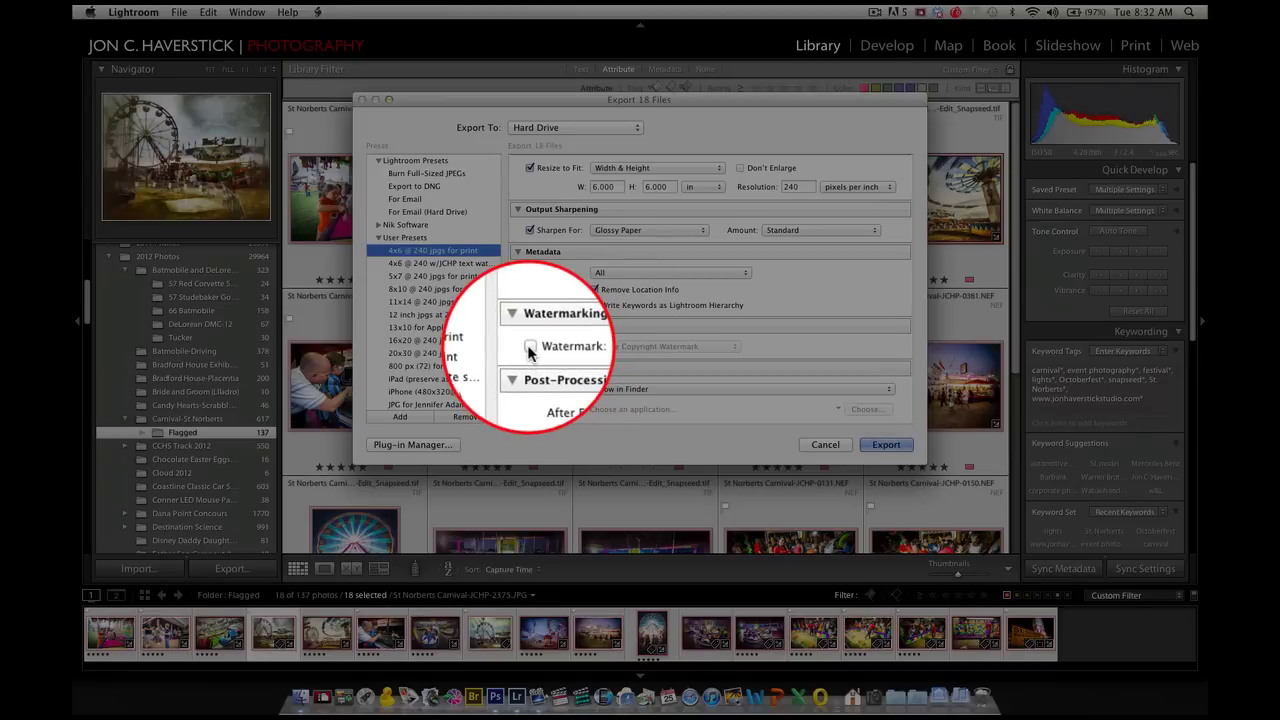
Step: Enable watermarking and choose Edit Watermarks from the watermark list
left_click(530, 348)
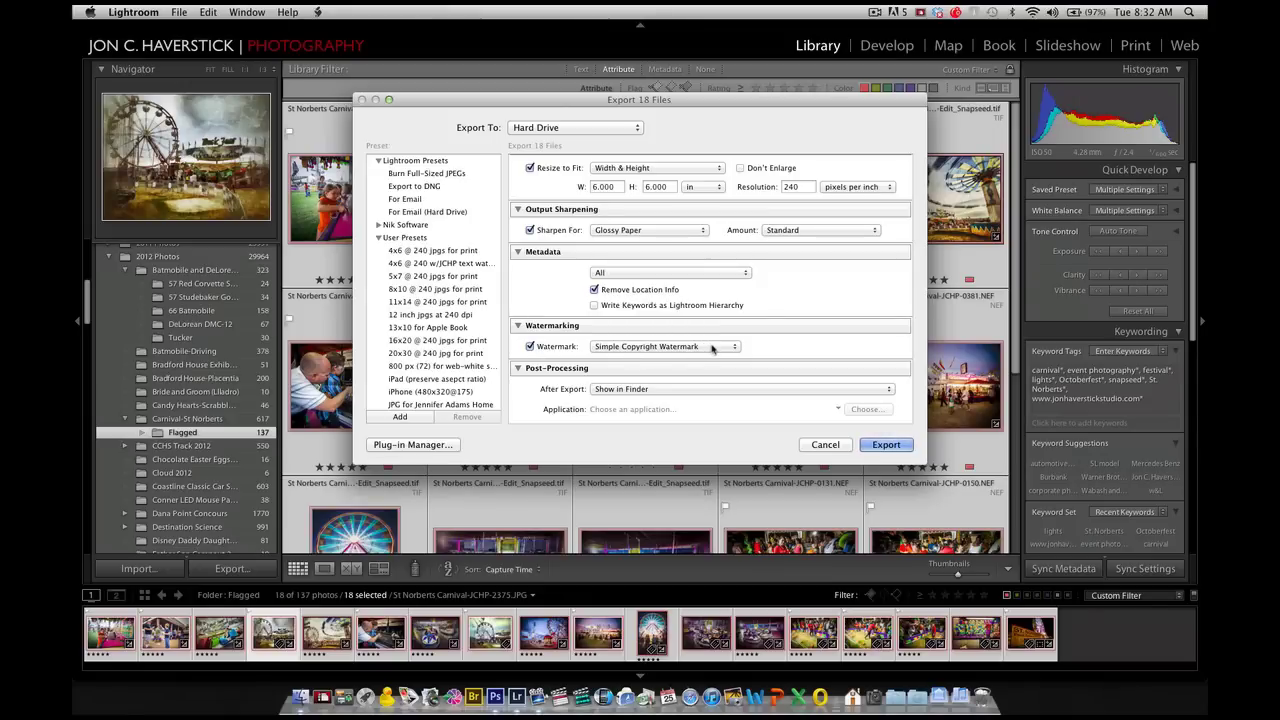
left_click(713, 347)
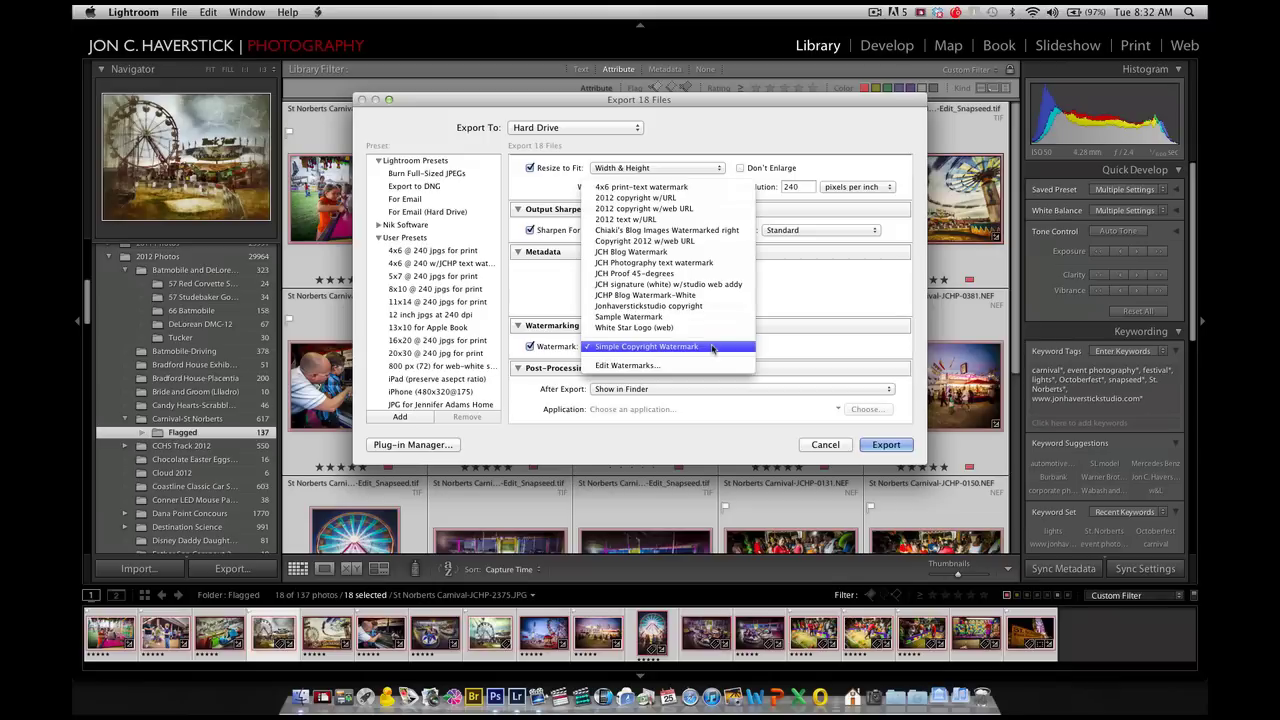
left_click(648, 366)
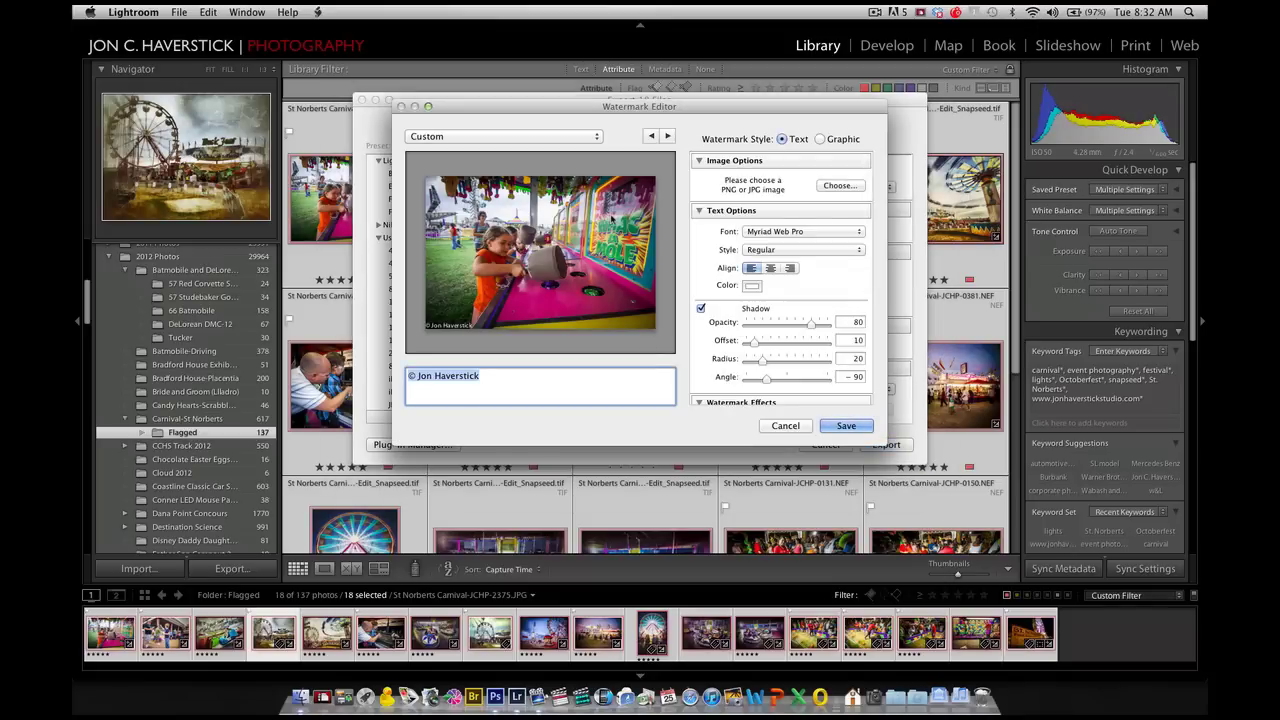
Step: Step through several carnival photos to preview the watermark on each
left_click(666, 136)
left_click(666, 136)
left_click(666, 136)
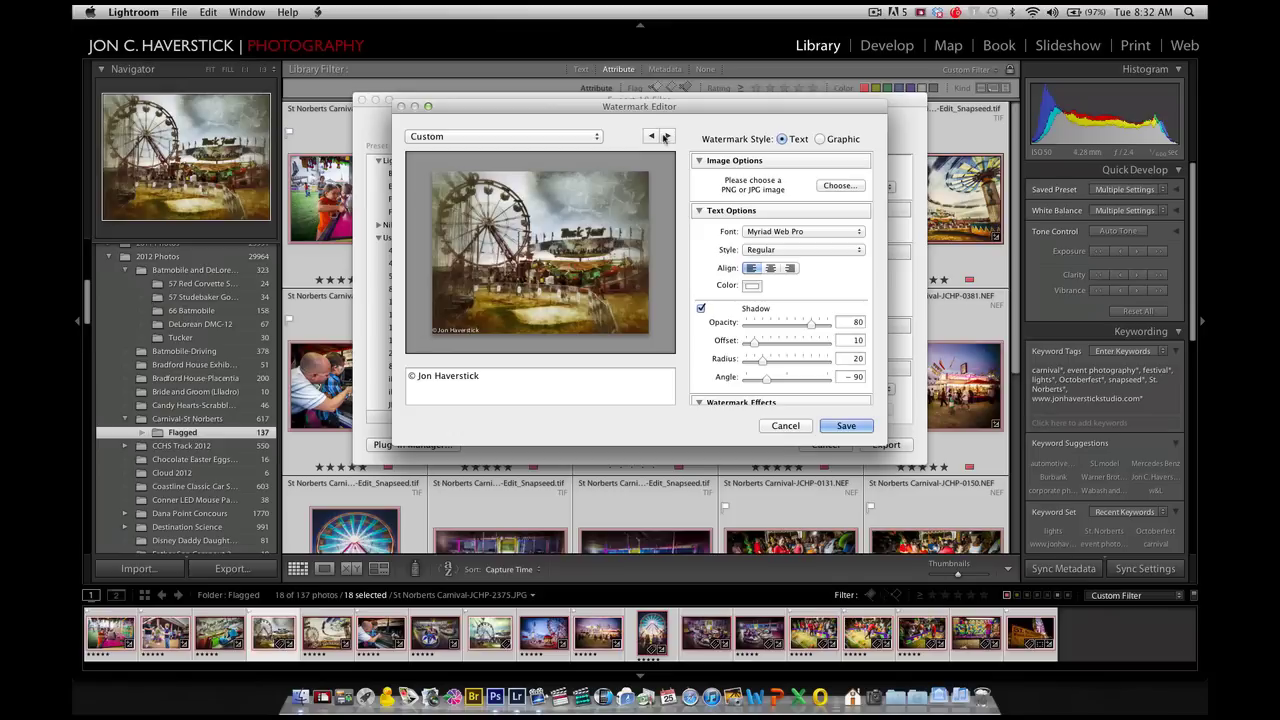
left_click(666, 136)
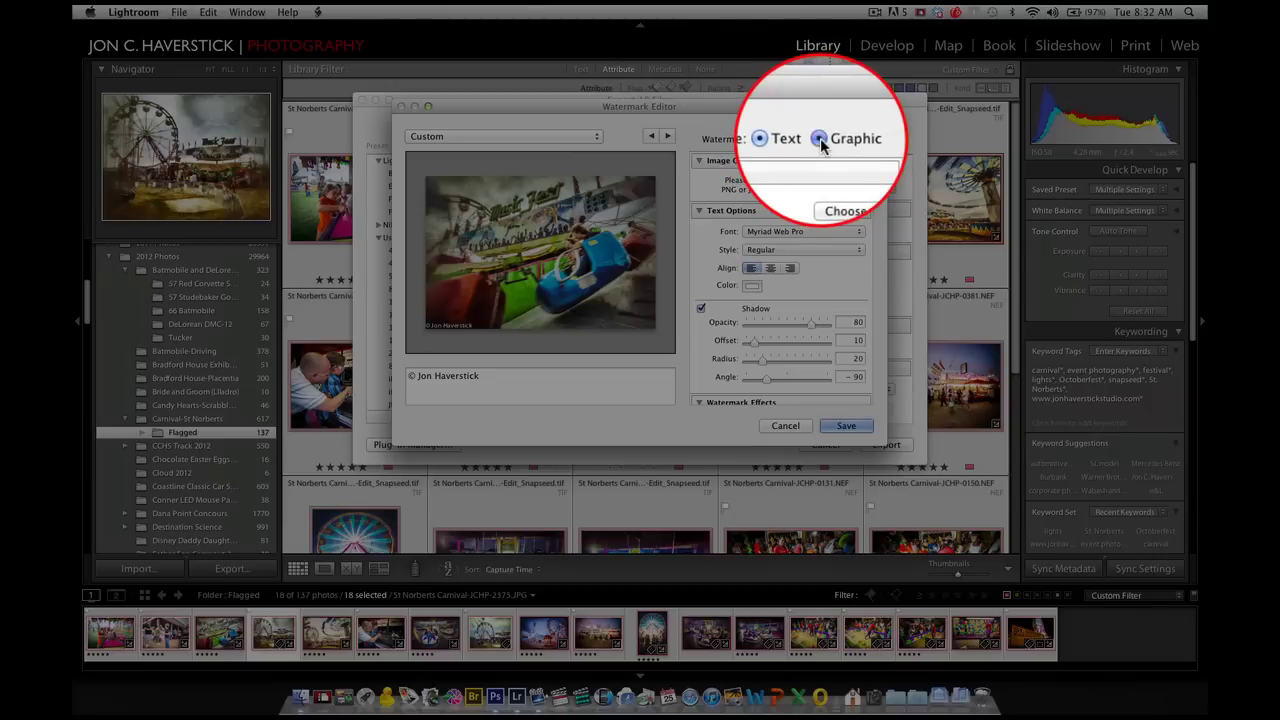
Step: Switch the watermark to Graphic style using the grunge-watermark-2.png logo file
left_click(820, 140)
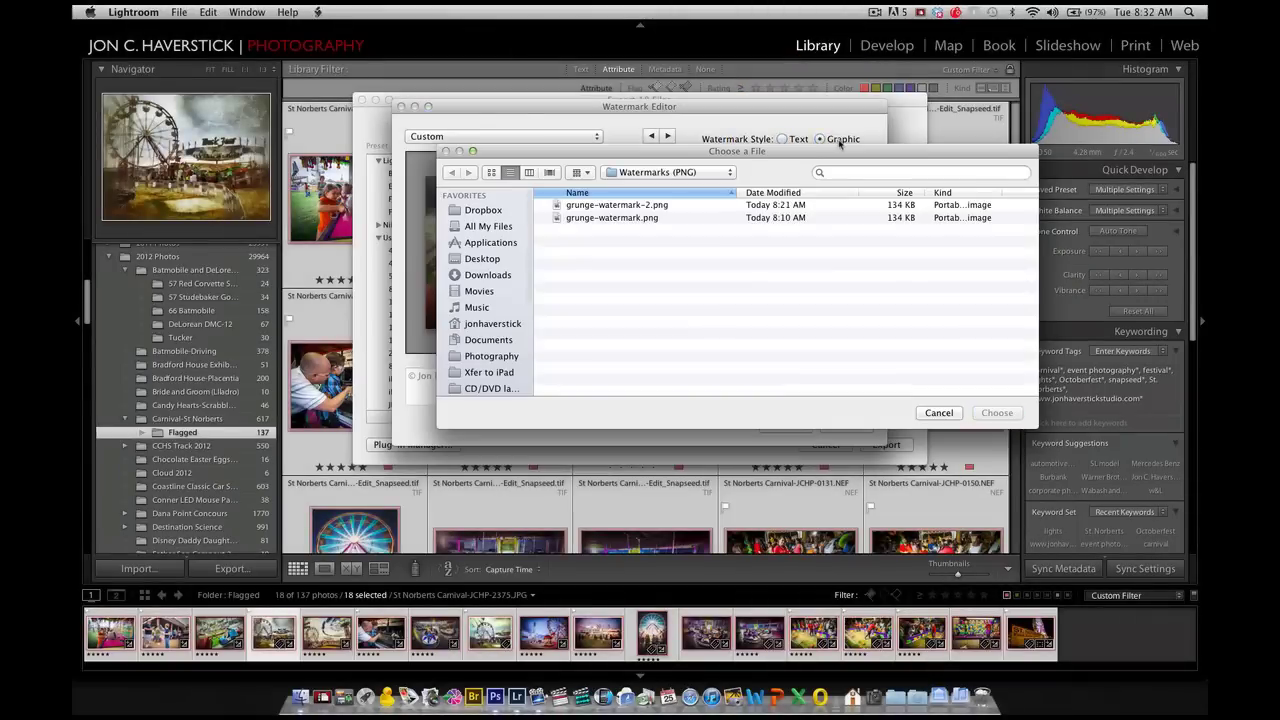
left_click(620, 206)
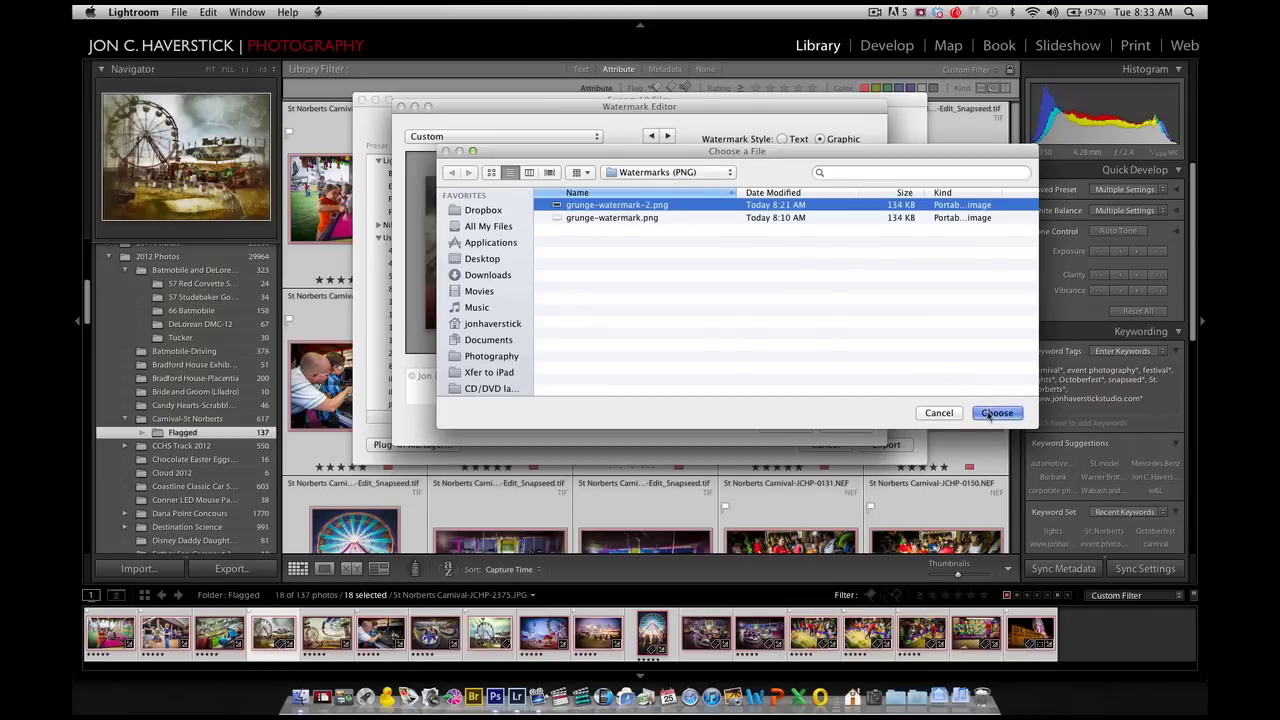
left_click(989, 413)
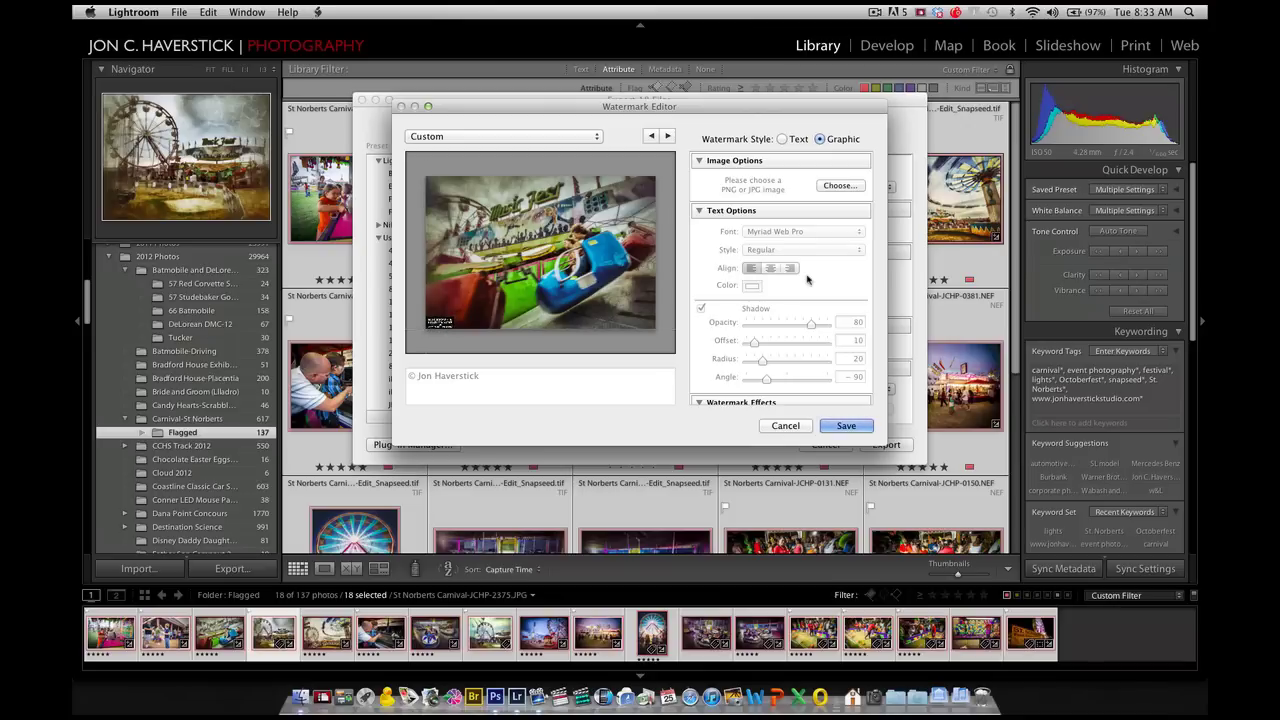
Step: In Watermark Effects, set the logo Size to 22 and lower Opacity to 51
scroll(807, 279, "down", 5)
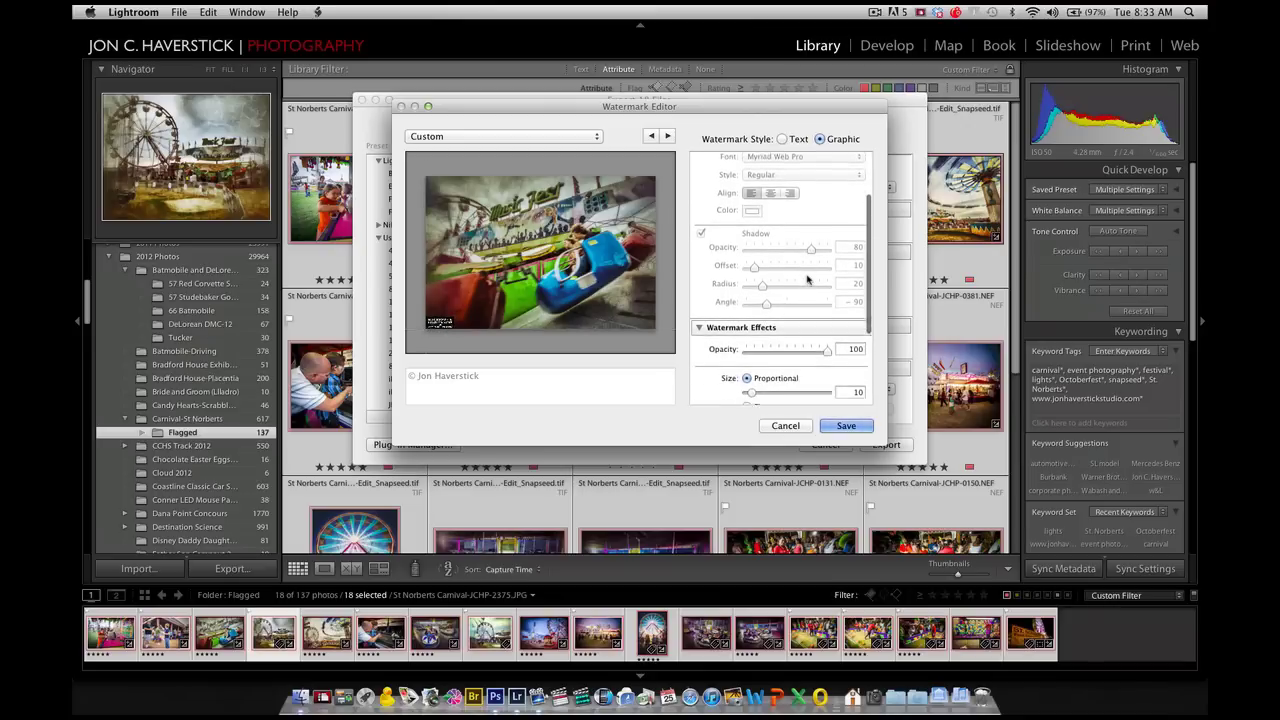
scroll(807, 279, "down", 4)
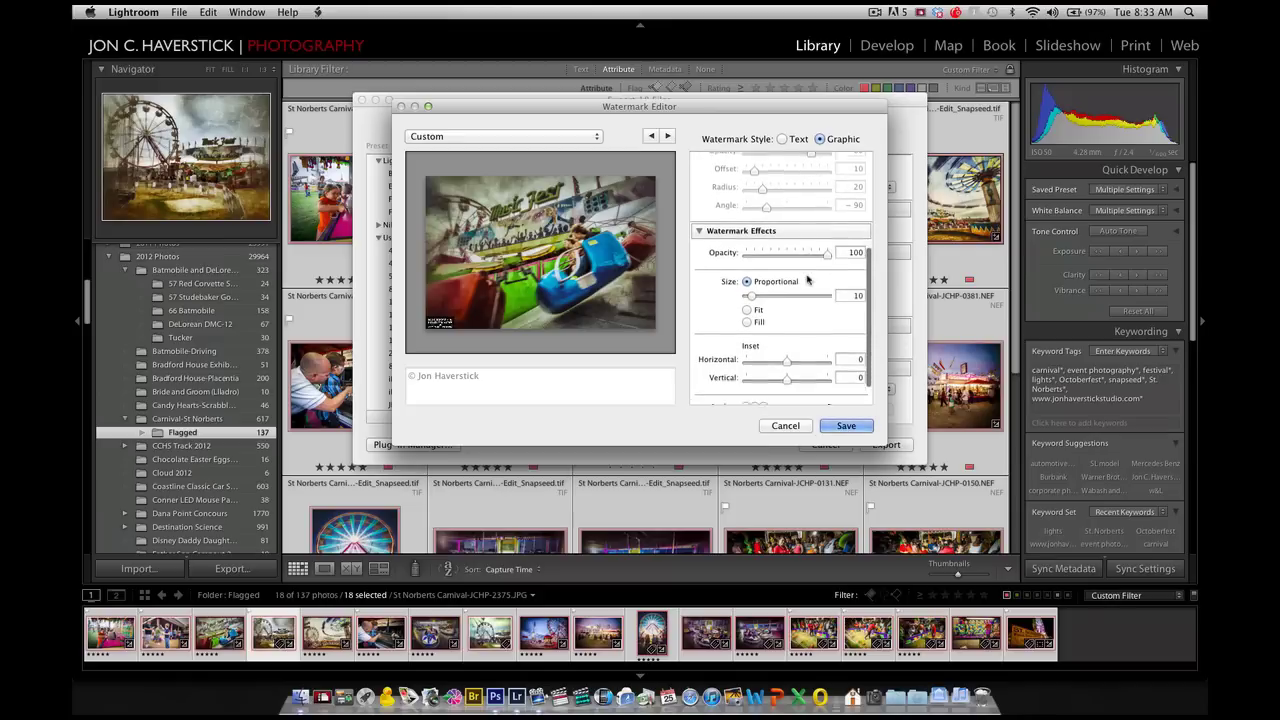
scroll(807, 279, "down", 2)
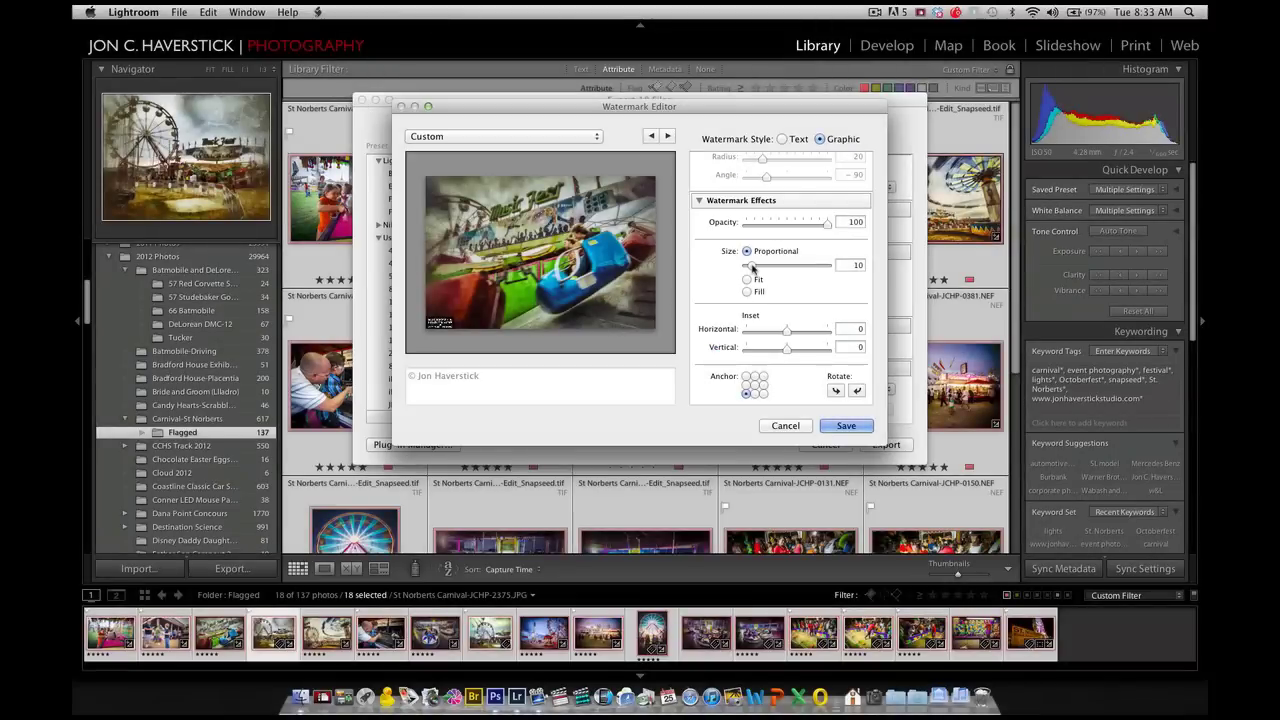
left_click_drag(748, 266, 758, 268)
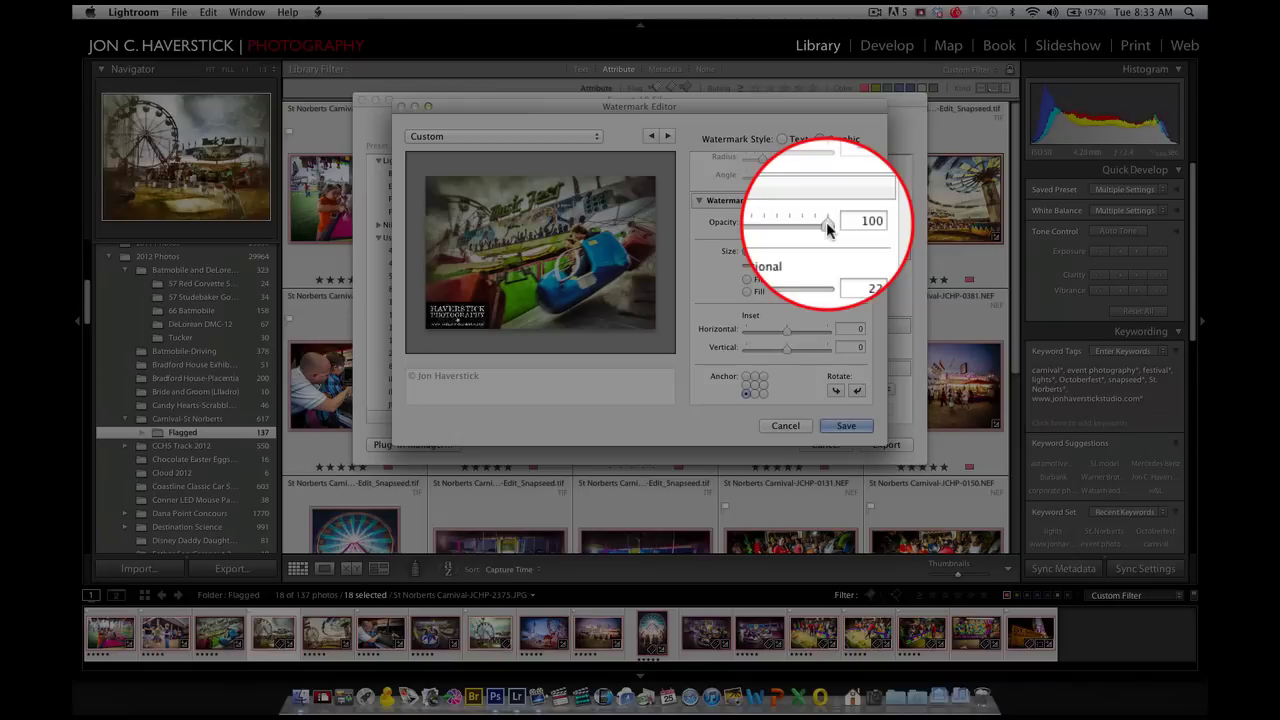
left_click_drag(826, 226, 786, 225)
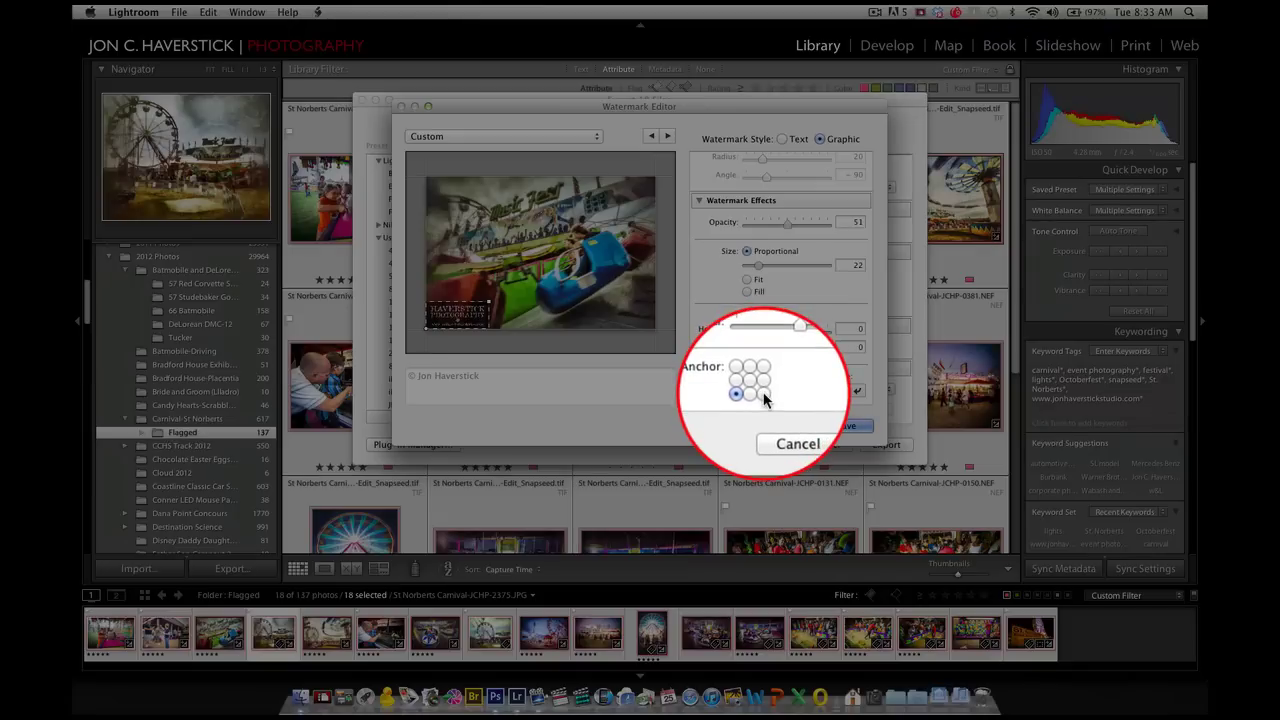
Step: Anchor the watermark bottom-right with horizontal and vertical insets of 2
left_click(764, 394)
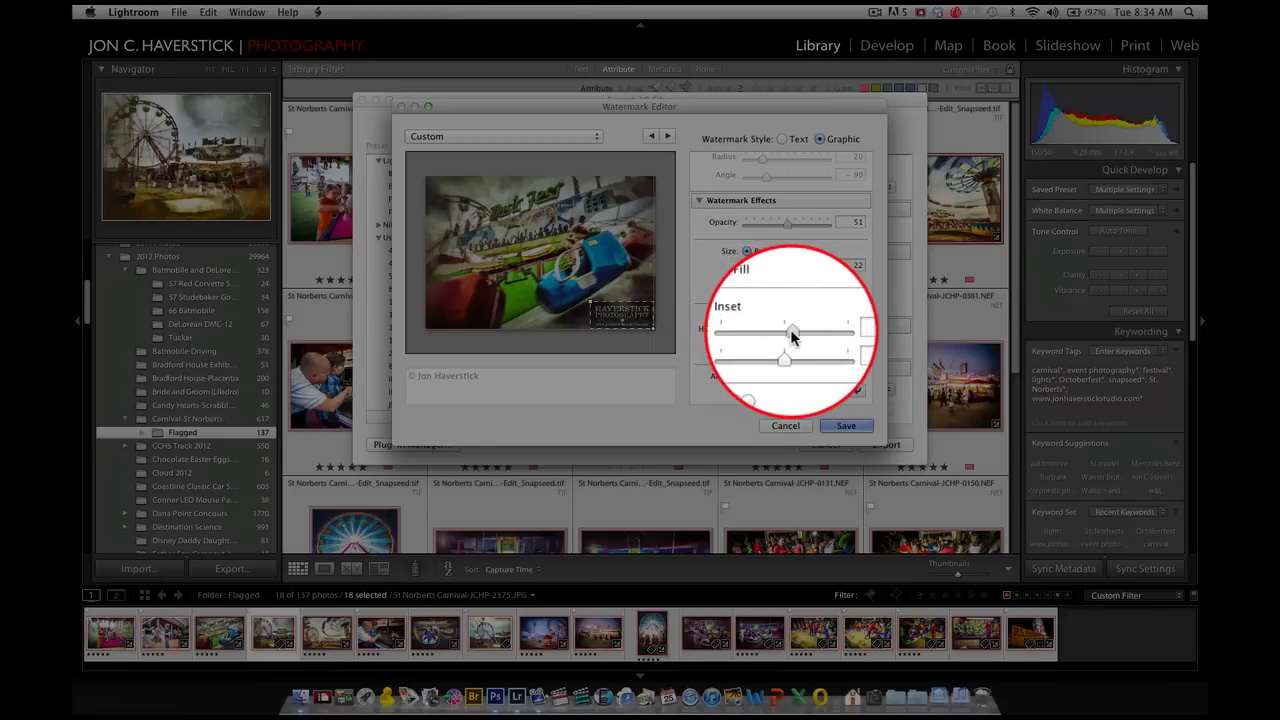
left_click_drag(787, 331, 796, 351)
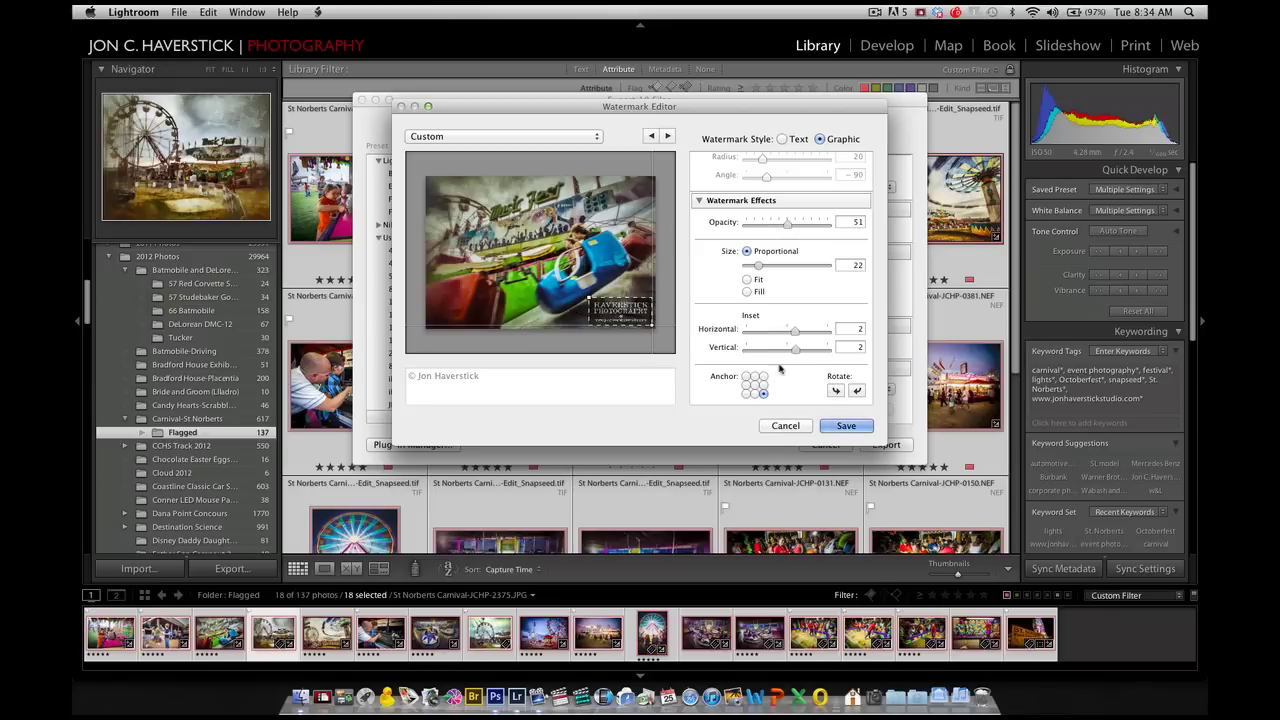
Step: Save the watermark settings as a new preset named 'Grunge Watermark-LR'
left_click(845, 427)
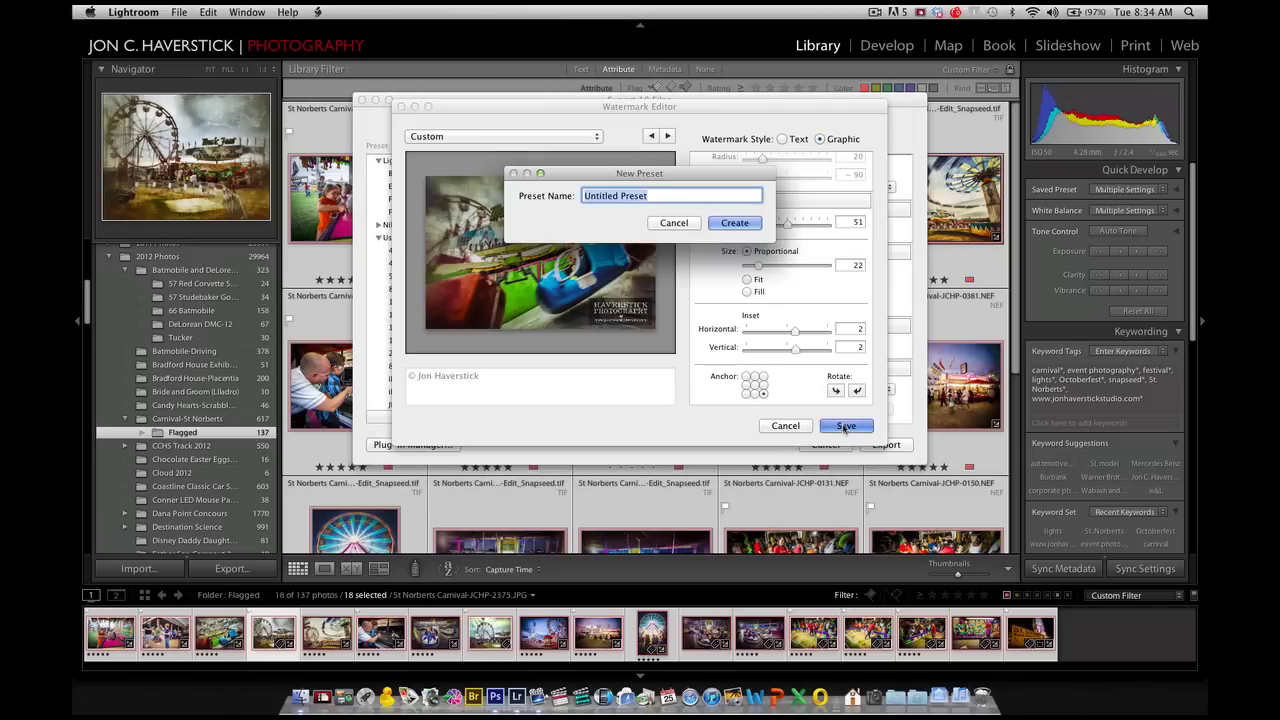
type("Grunge Watermark-LR")
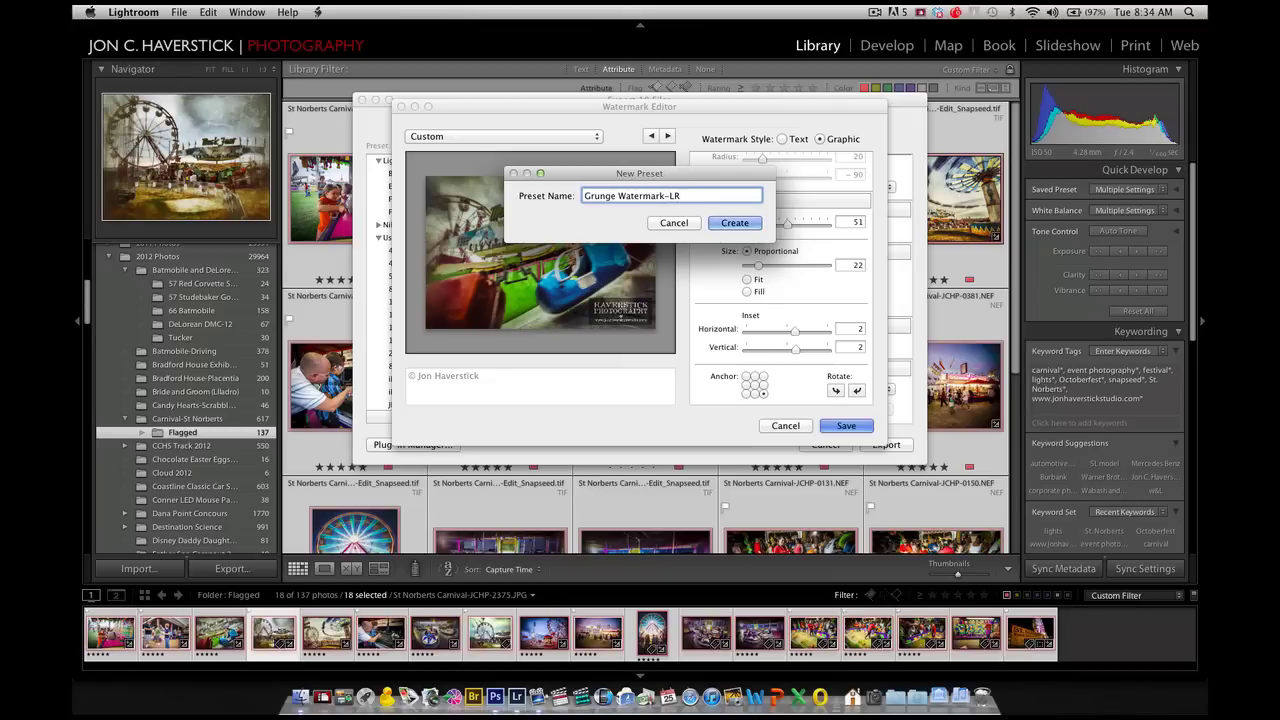
left_click(735, 223)
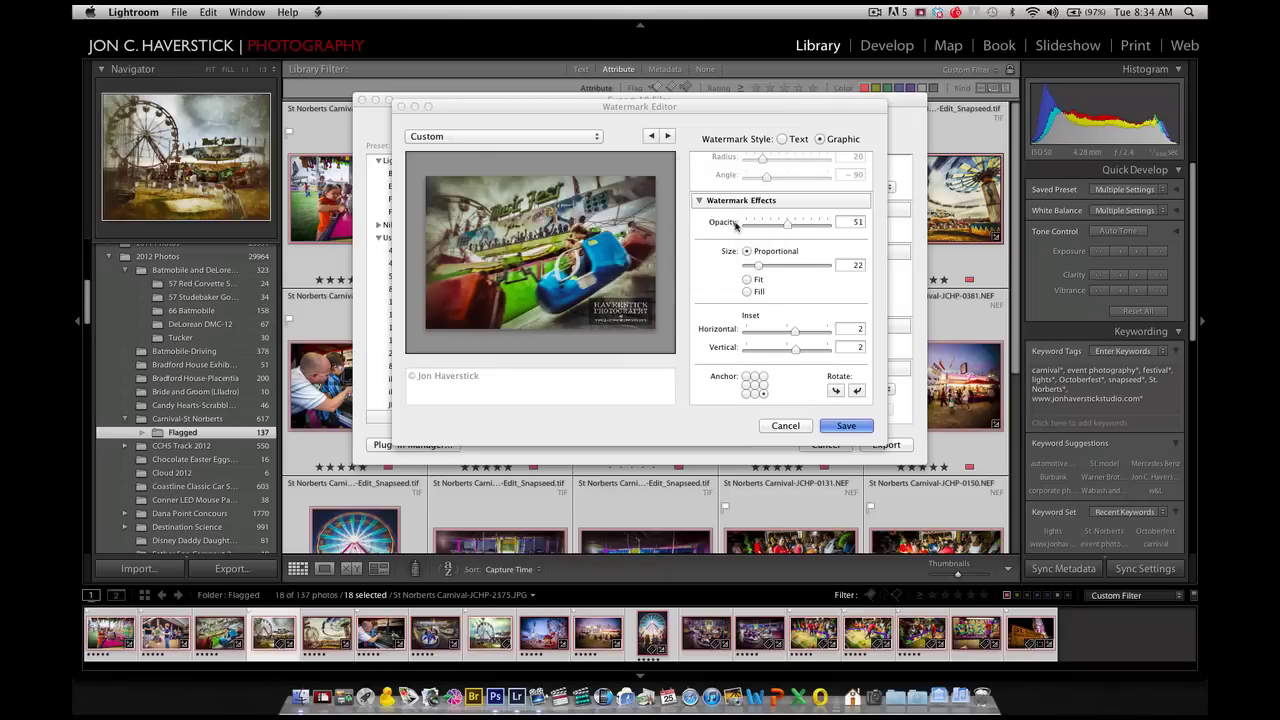
key("Return")
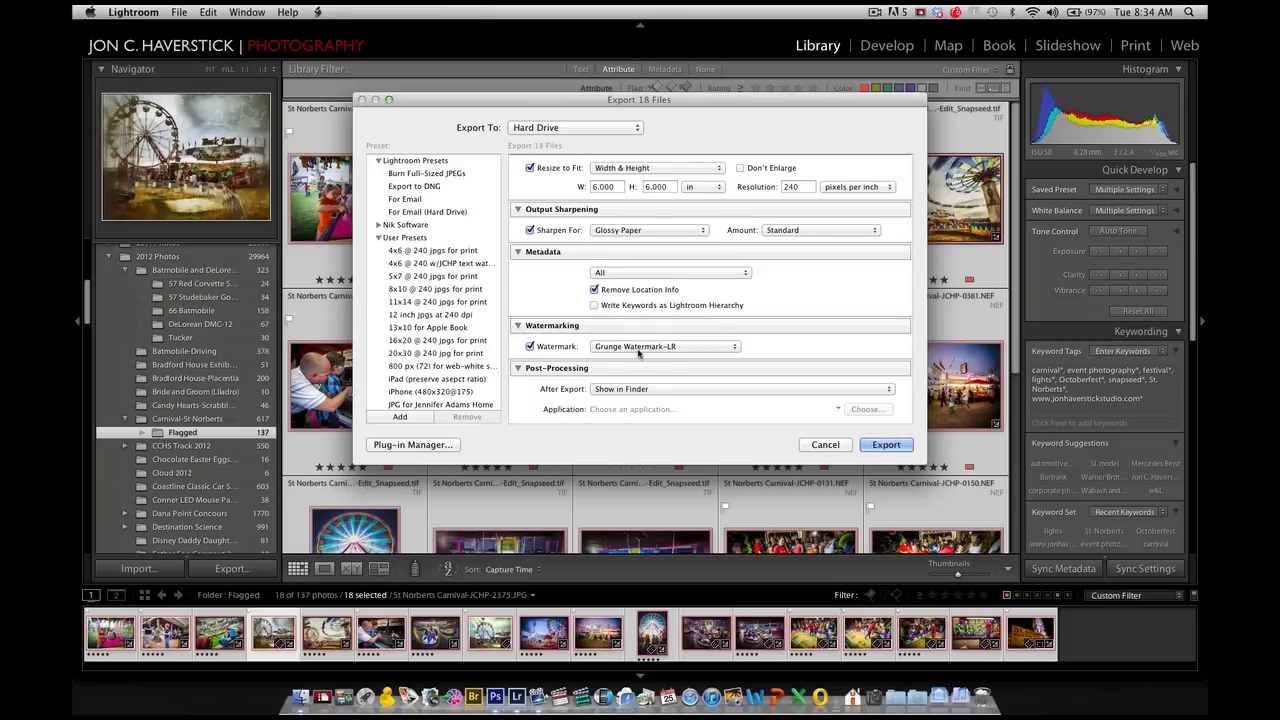
Step: Keep Grunge Watermark-LR selected in the Watermark popup for the 18-file export
left_click(688, 350)
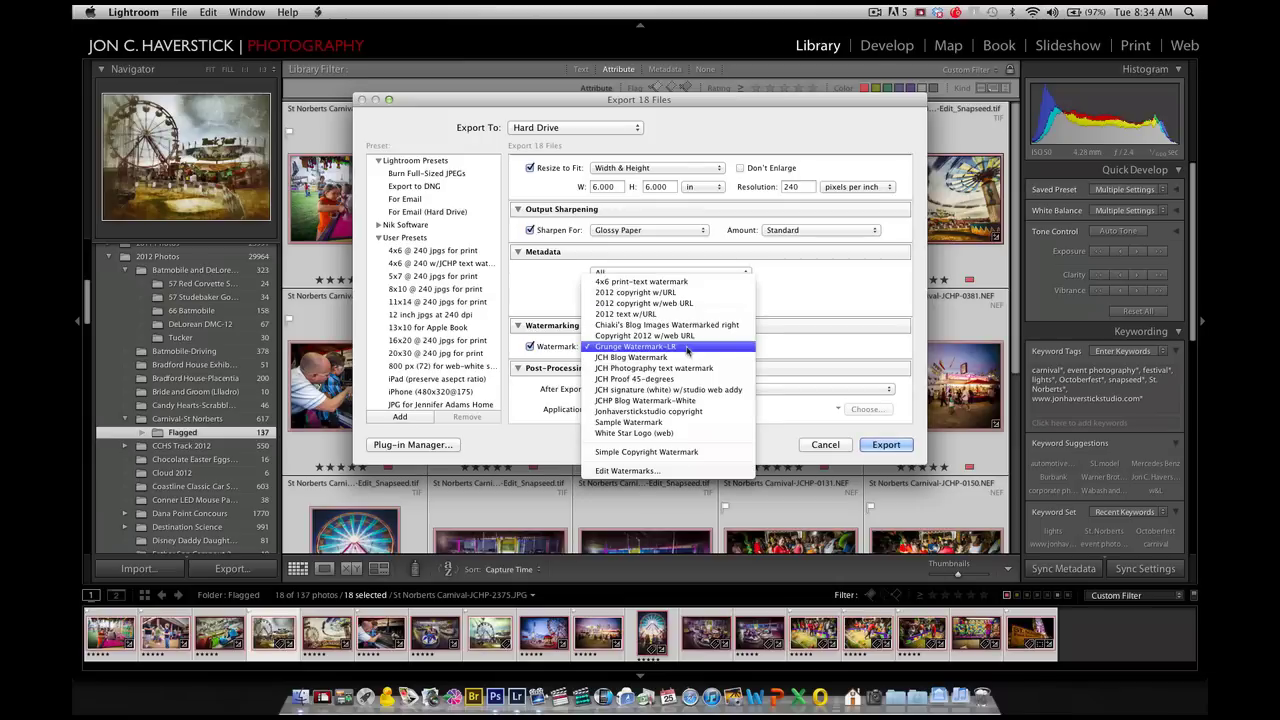
left_click(688, 348)
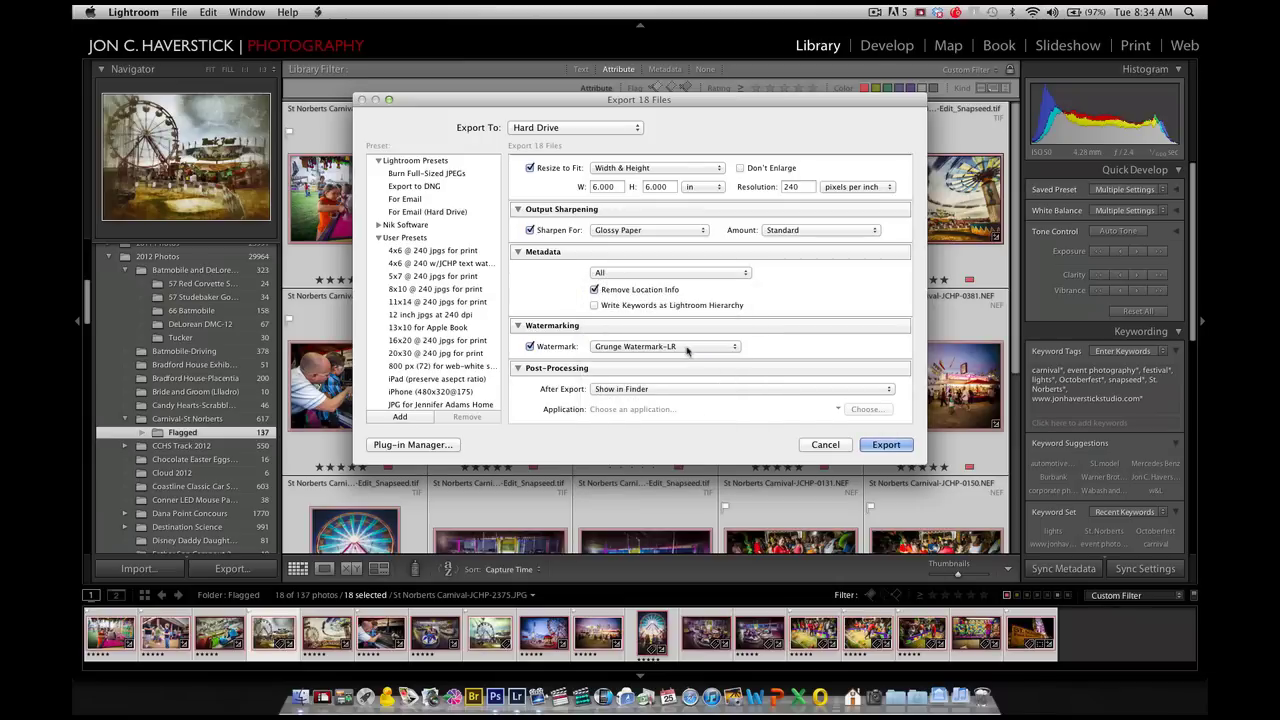
scroll(720, 370, "down", 3)
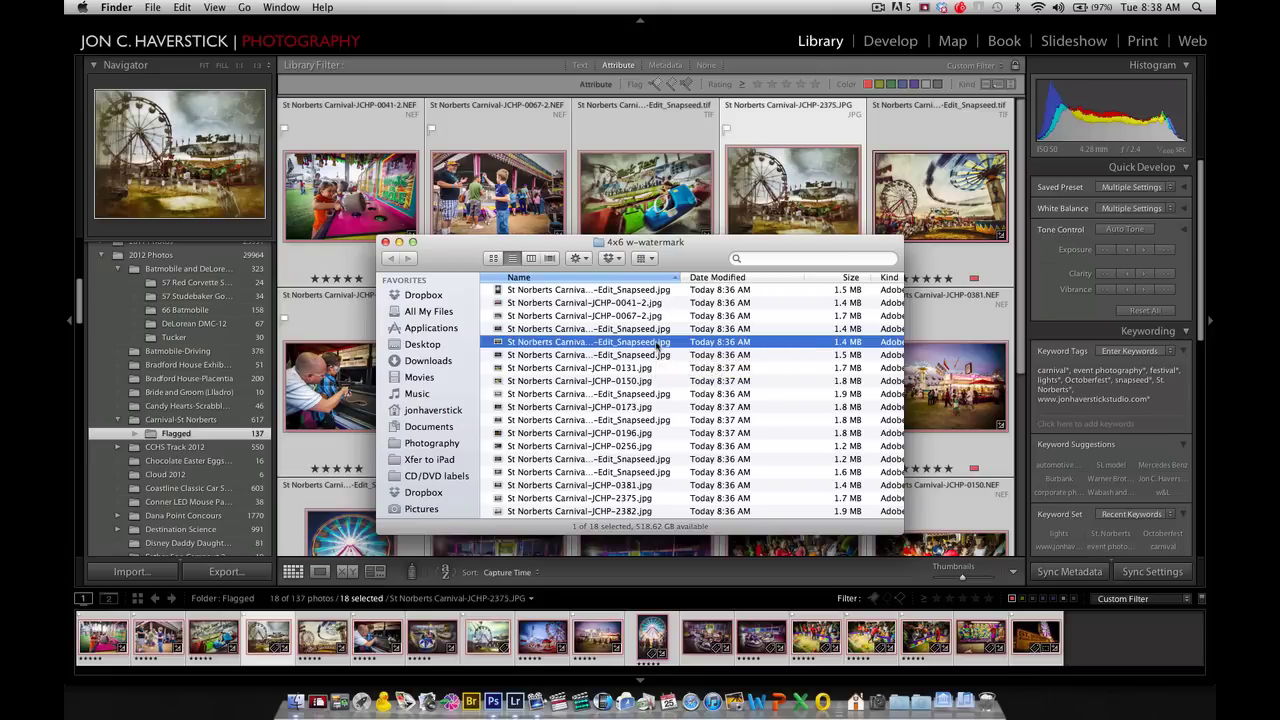
Step: Quick Look through six exported JPEGs to check the watermark, then close the Finder window
key("space")
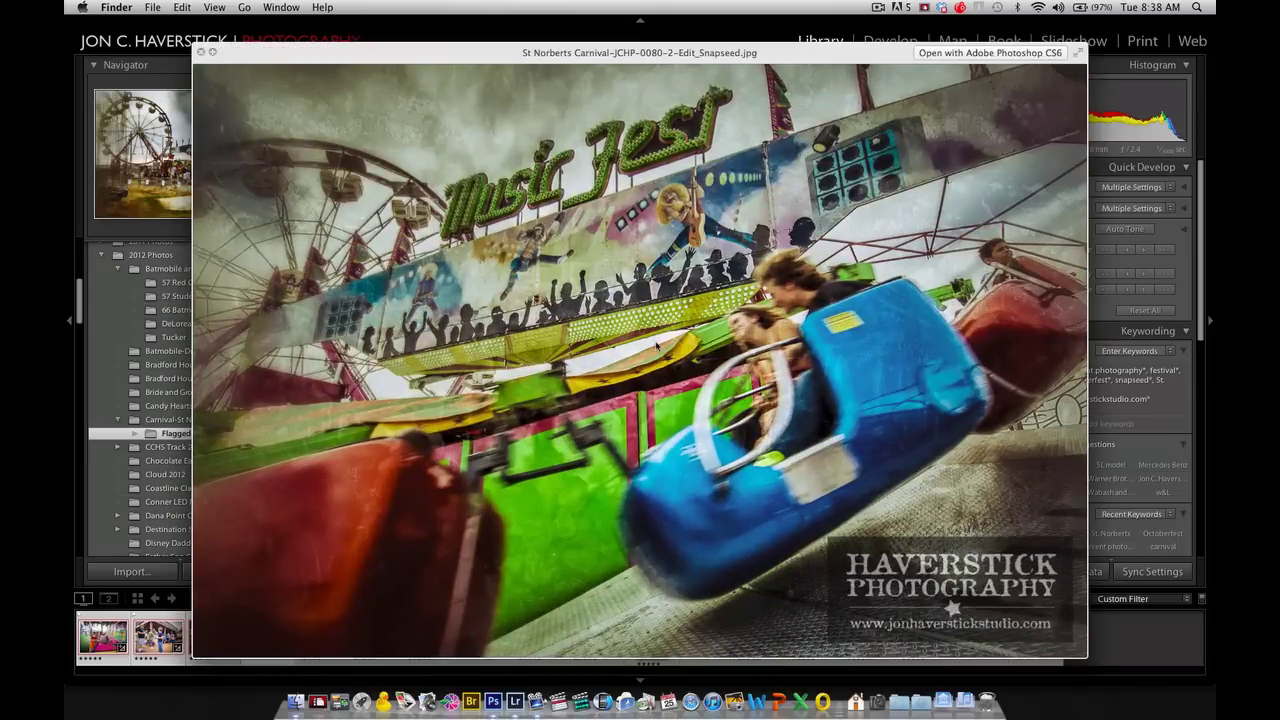
key("Right")
key("Right")
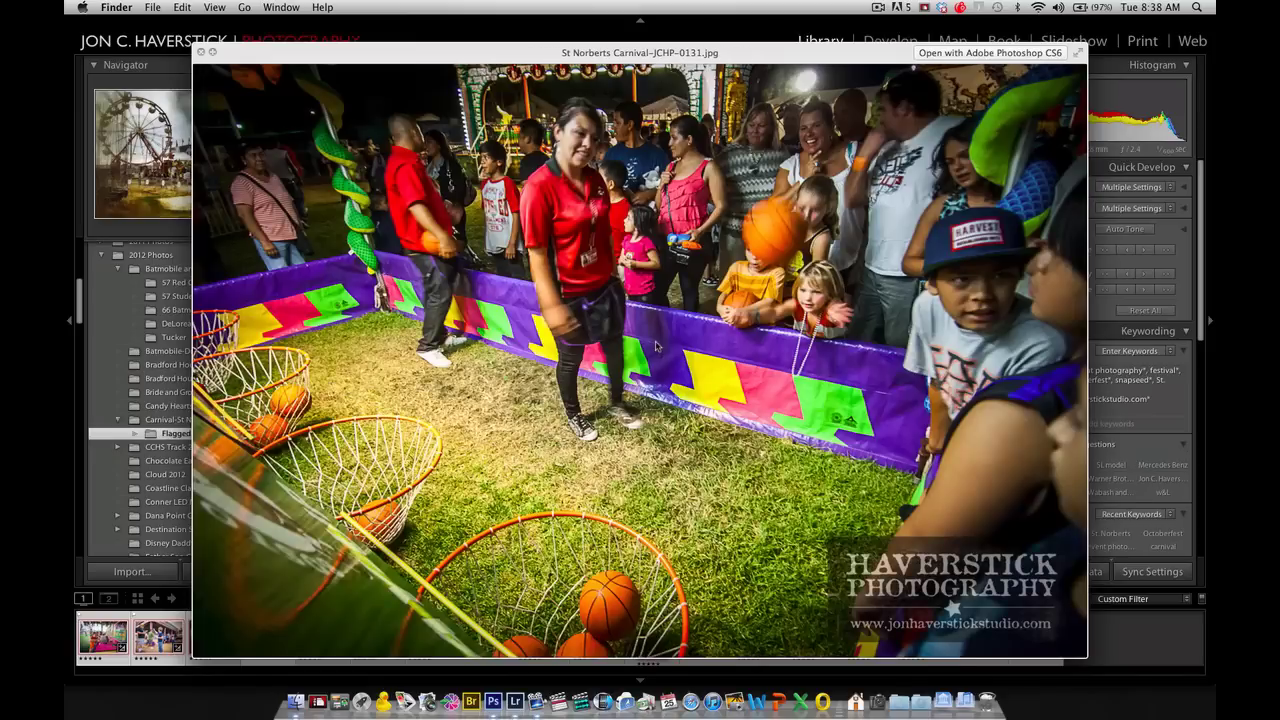
key("Right")
key("Right")
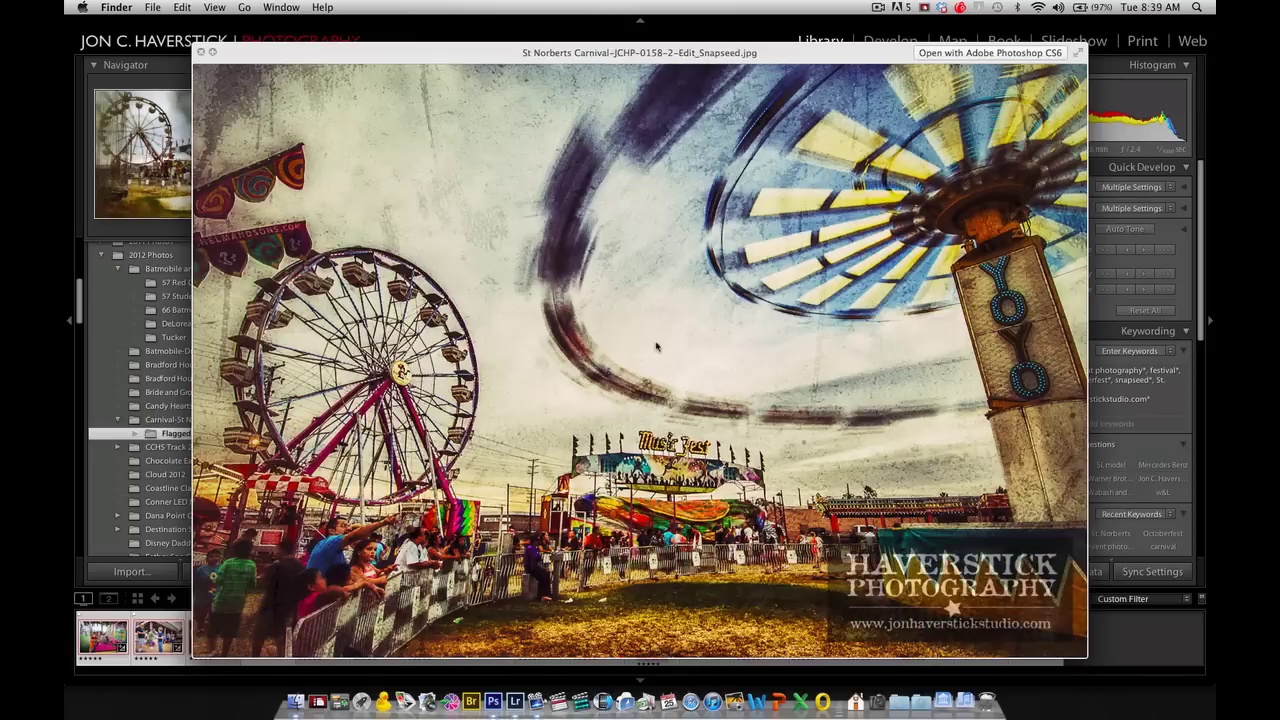
key("Right")
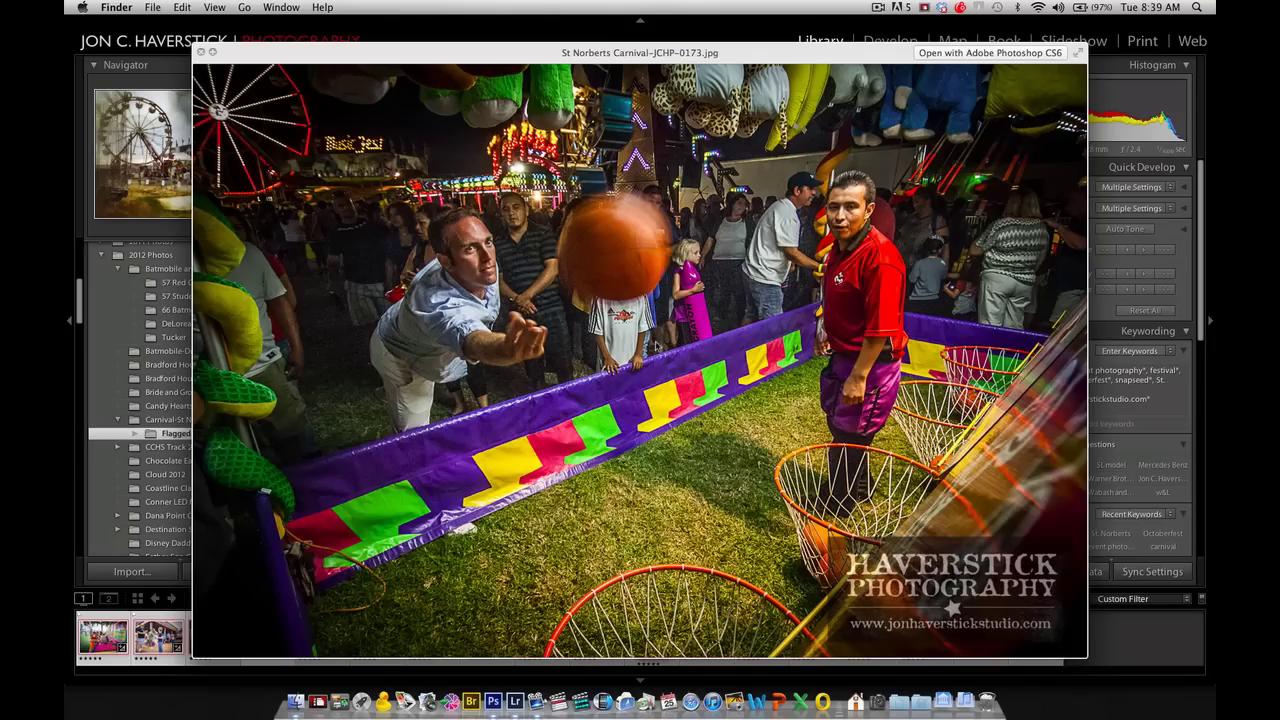
key("Right")
key("Right")
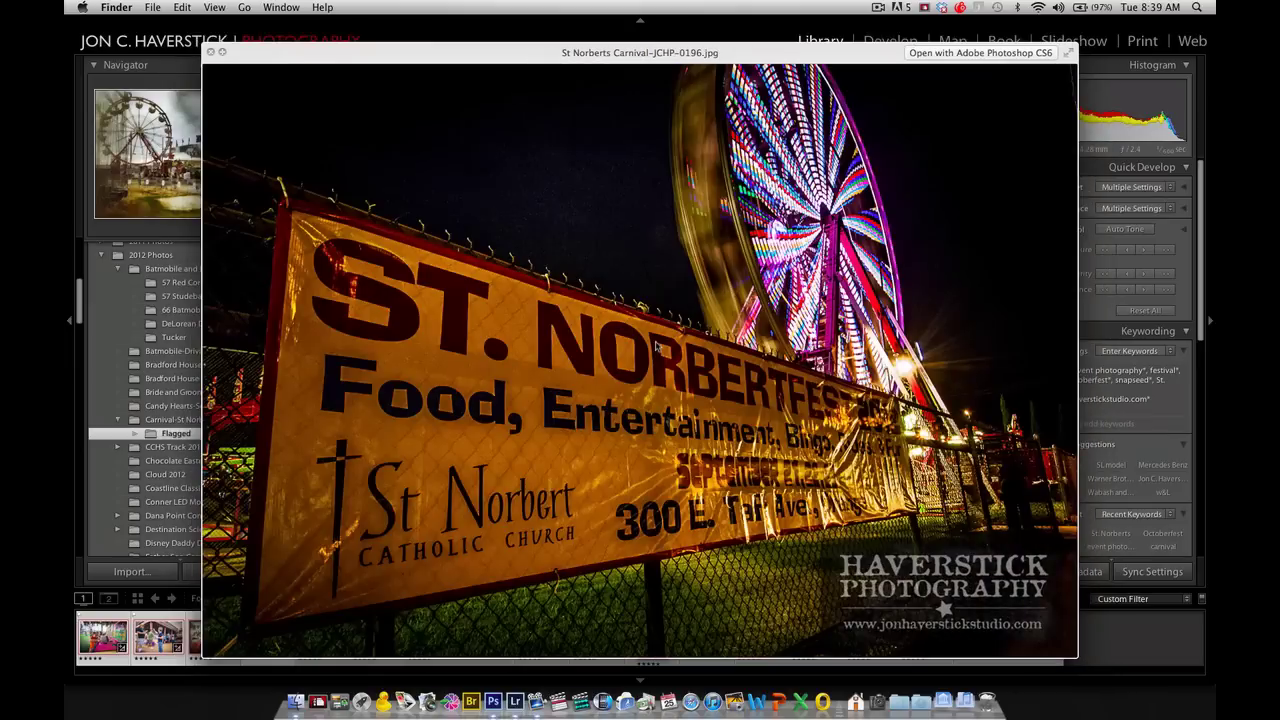
key("Right")
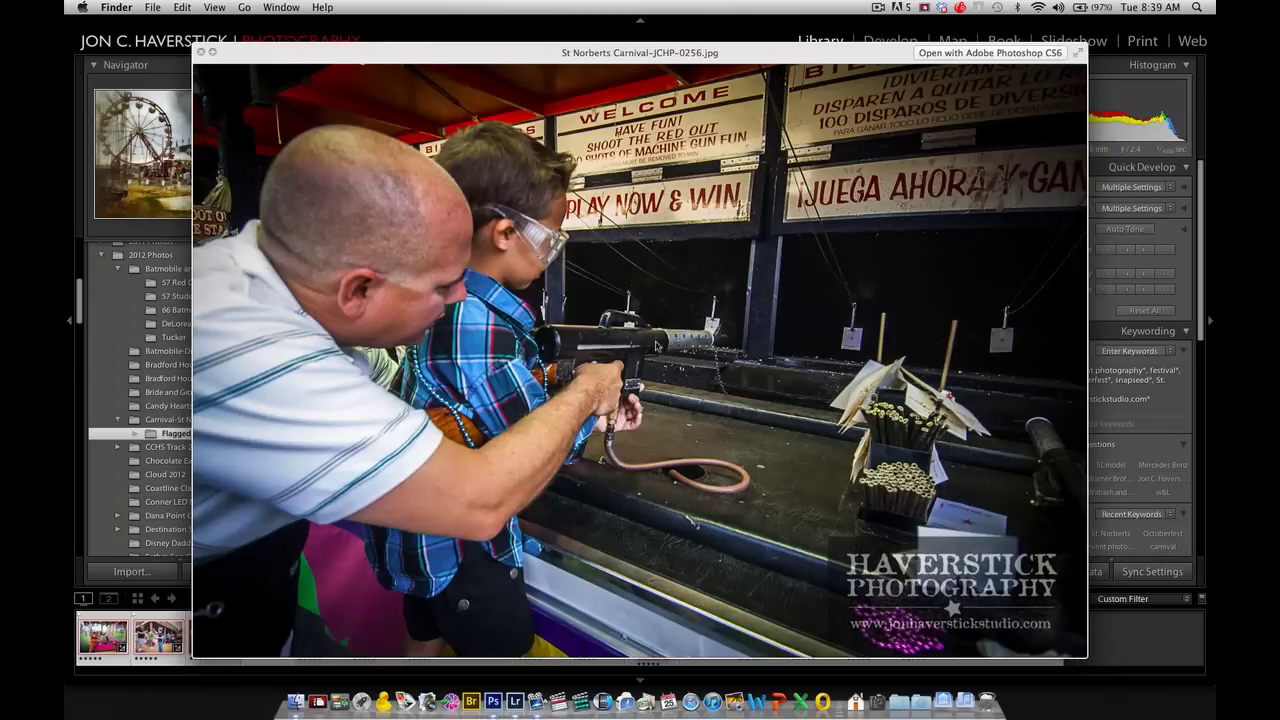
key("space")
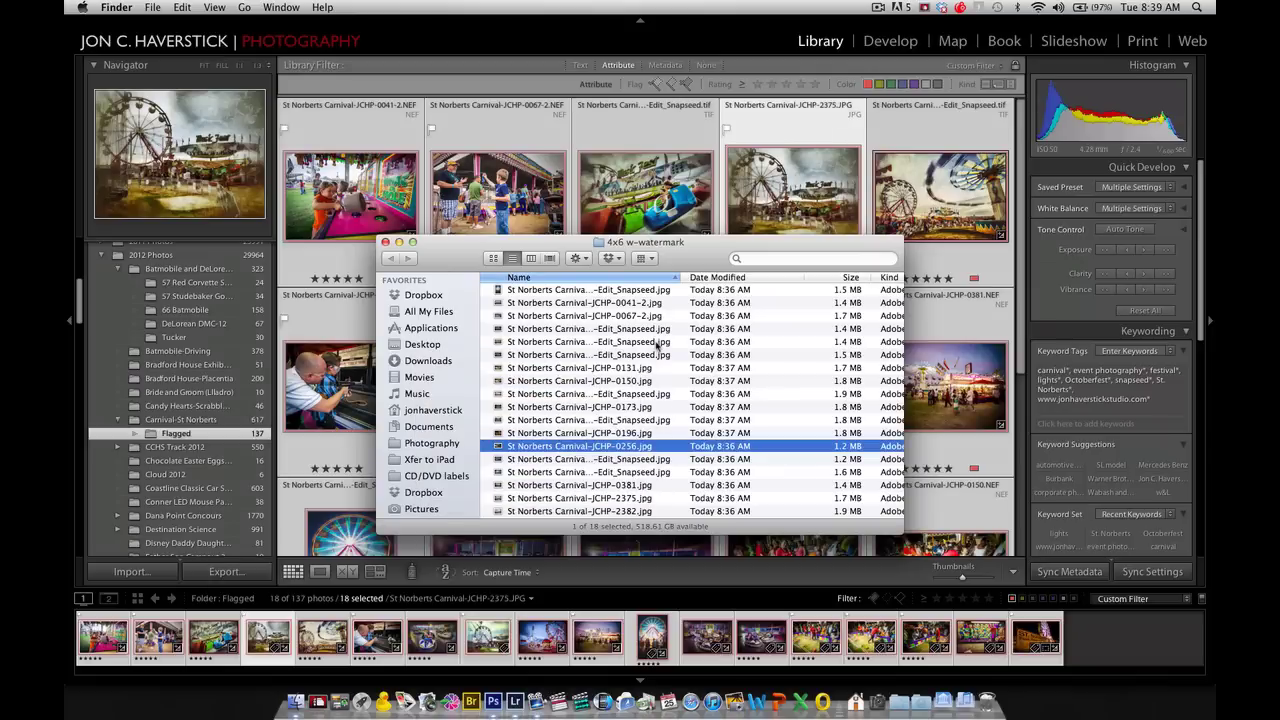
left_click(668, 152)
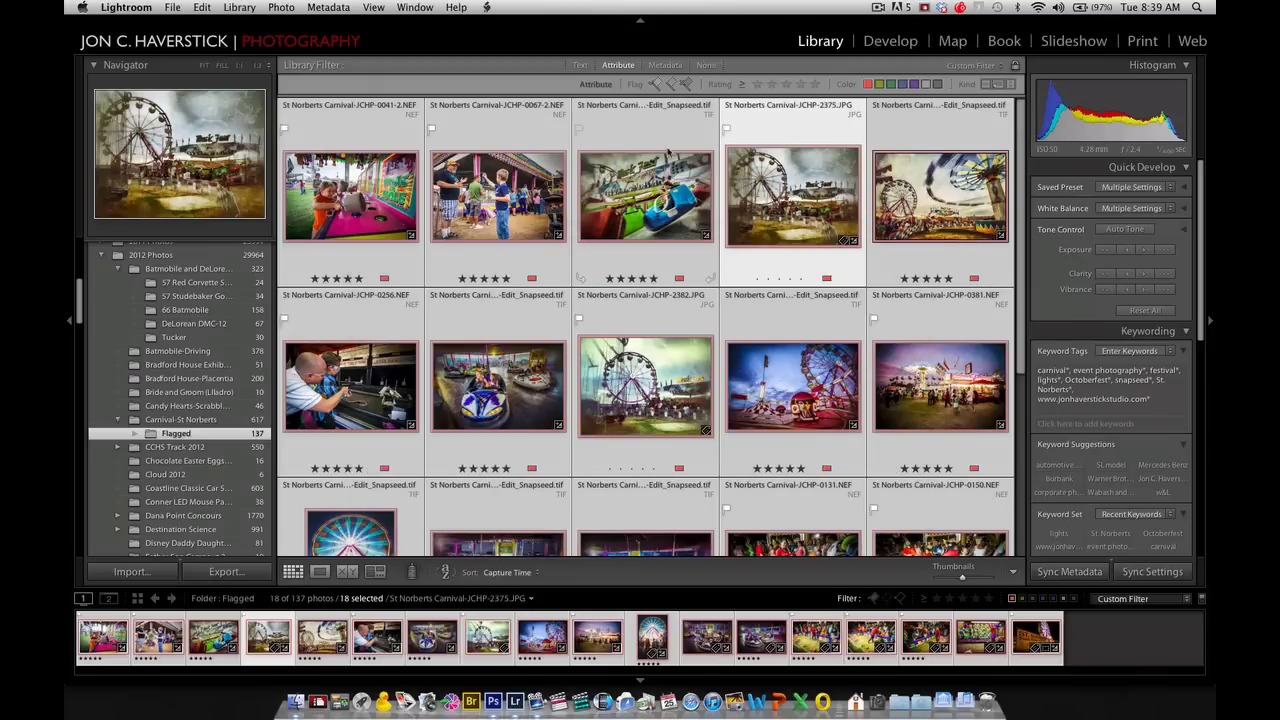